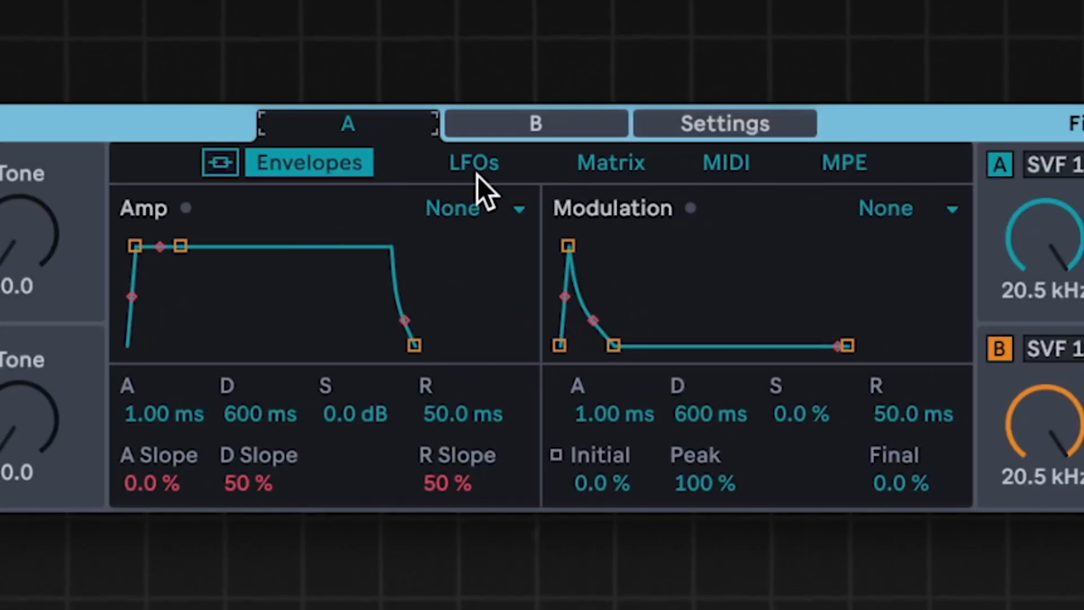
# Look through Meld's LFOs, Matrix and MIDI modulation pages for engine A.
pyautogui.click(476, 175)
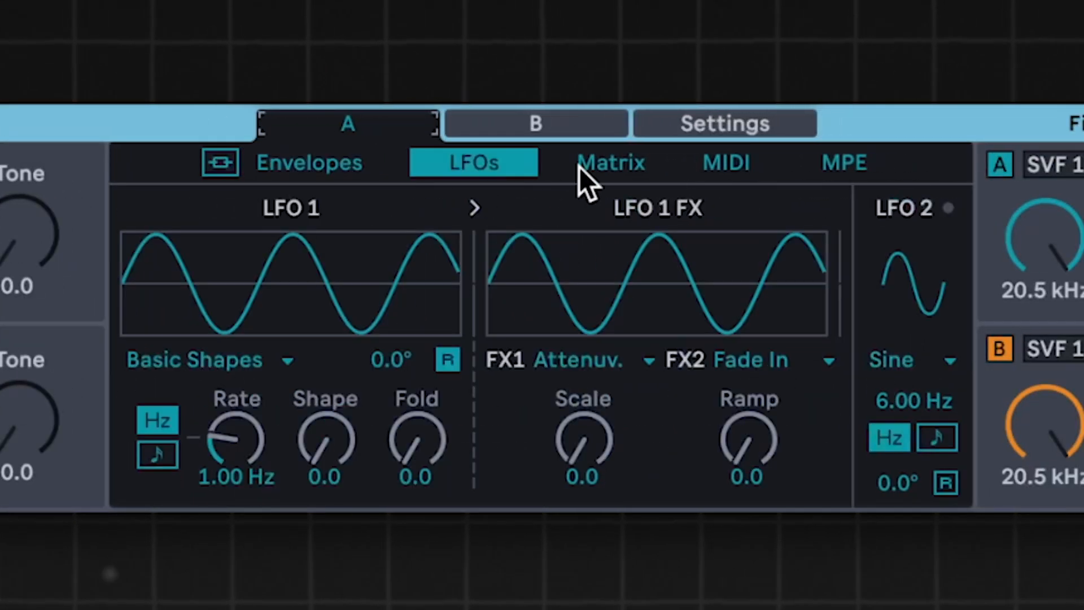
pyautogui.click(579, 168)
pyautogui.click(746, 175)
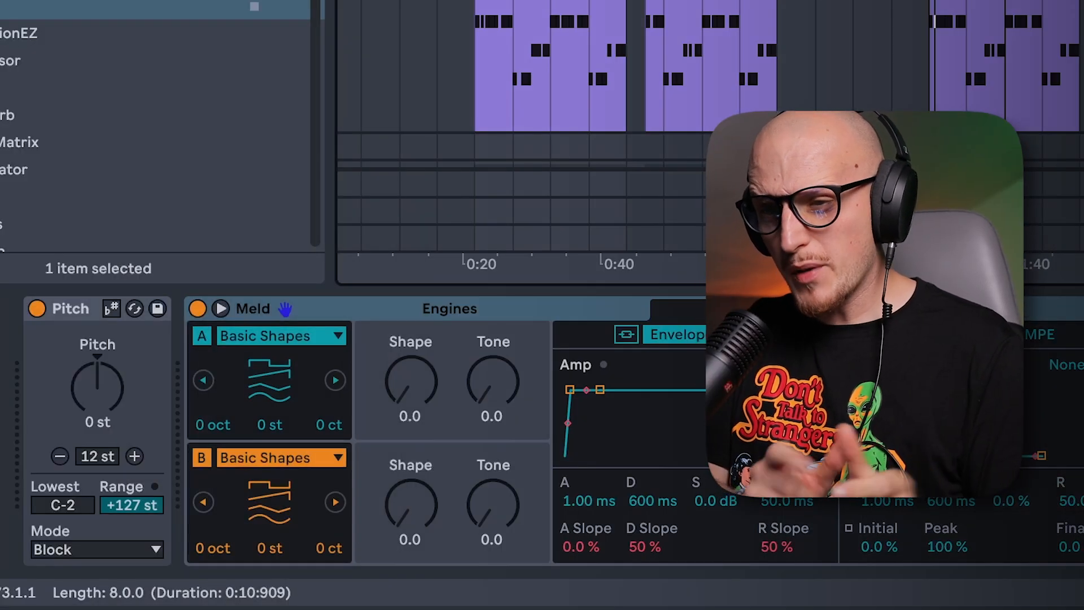
# Go through the oscillator types of Meld's engine A and set it to Swarm Saw.
pyautogui.press('Down')
pyautogui.press('Down')
pyautogui.press('Down')
pyautogui.press('Down')
pyautogui.press('Down')
pyautogui.press('Down')
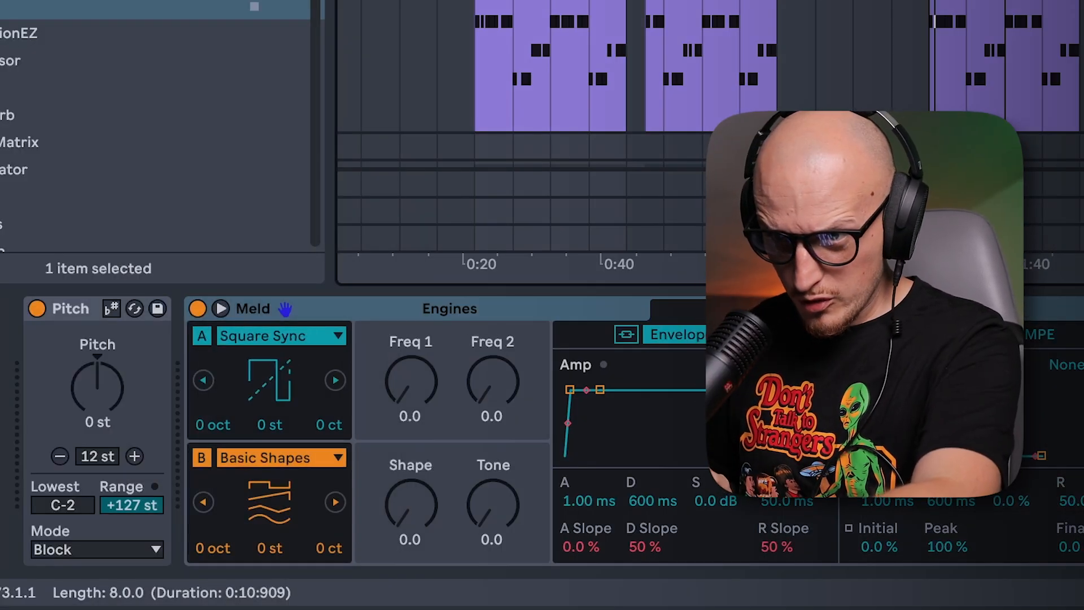
pyautogui.press('Down')
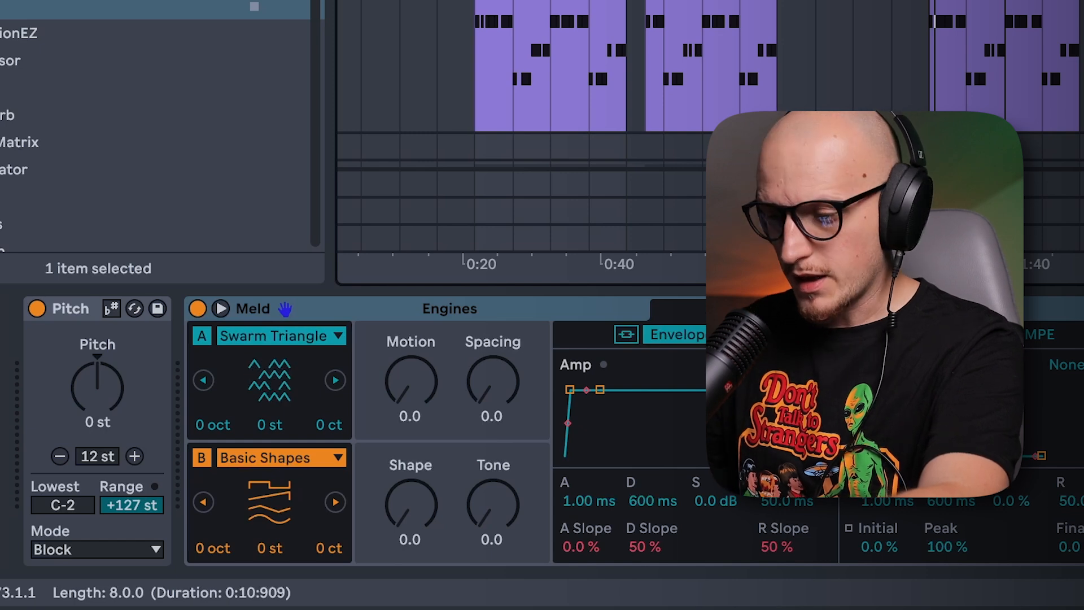
pyautogui.press('Down')
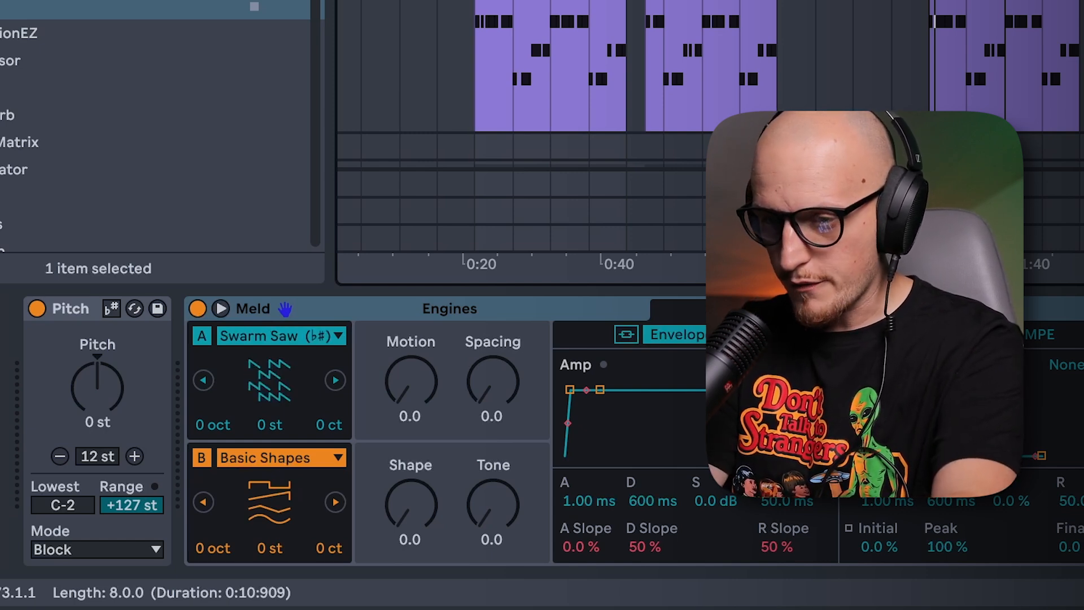
# Switch off Meld's engine B and raise the Motion amount of engine A.
pyautogui.click(202, 457)
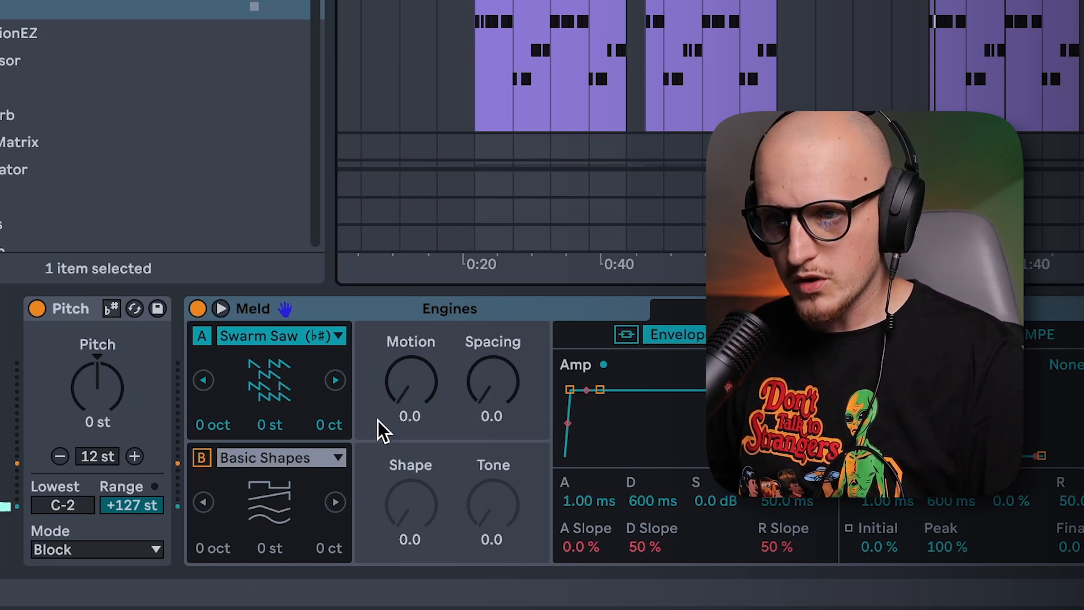
pyautogui.click(402, 402)
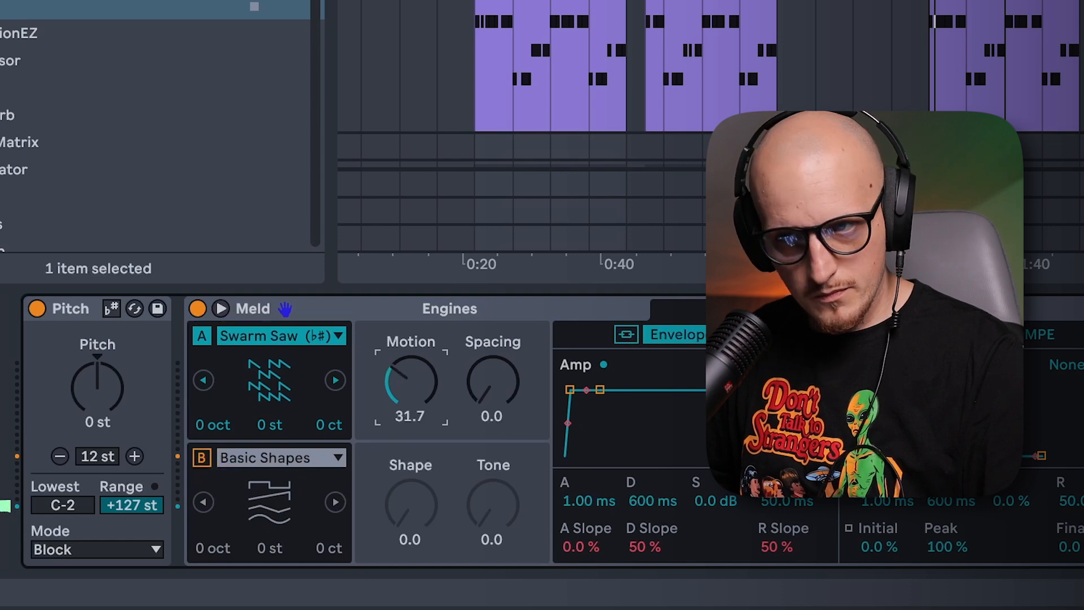
pyautogui.moveTo(401, 394); pyautogui.dragTo(400, 398)
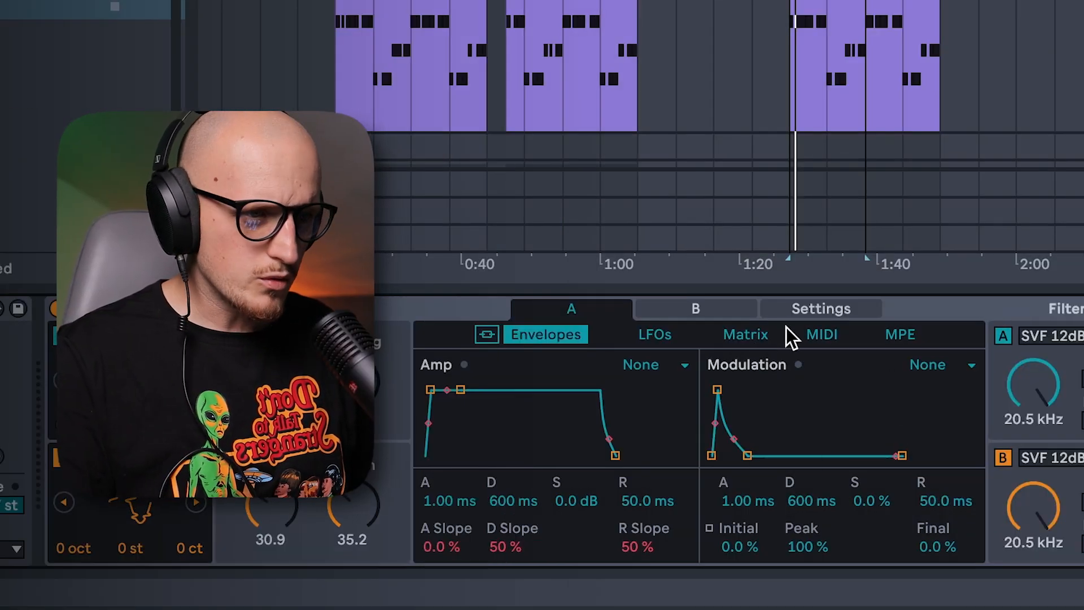
# Modulate engine B's Osc Macro 1 from M Env by 50, and set the modulation envelope to 156 ms attack and 8.99 s decay.
pyautogui.click(752, 340)
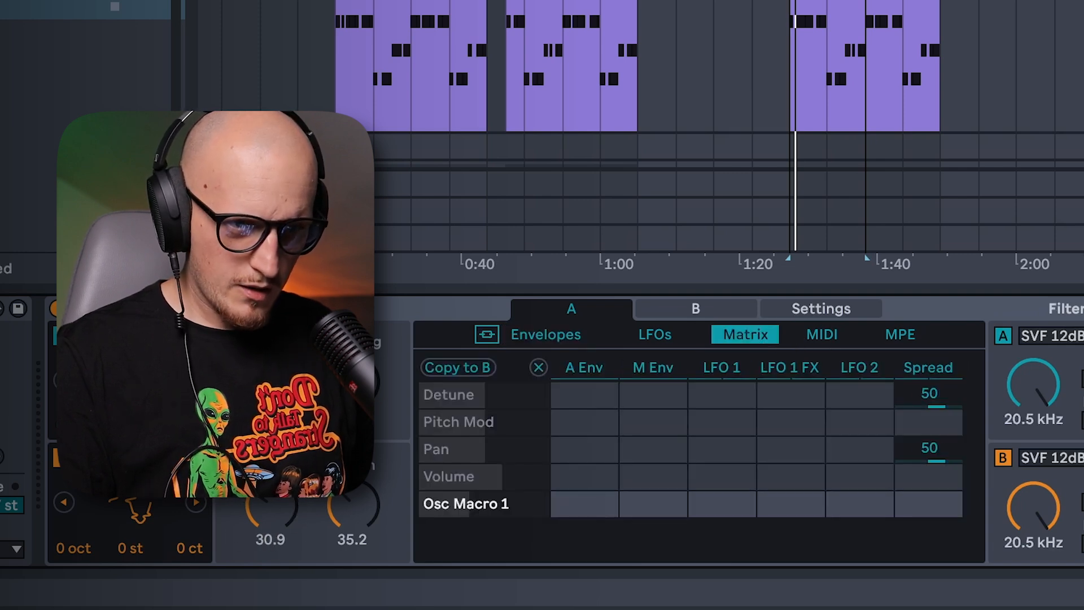
pyautogui.moveTo(271, 507); pyautogui.dragTo(271, 495)
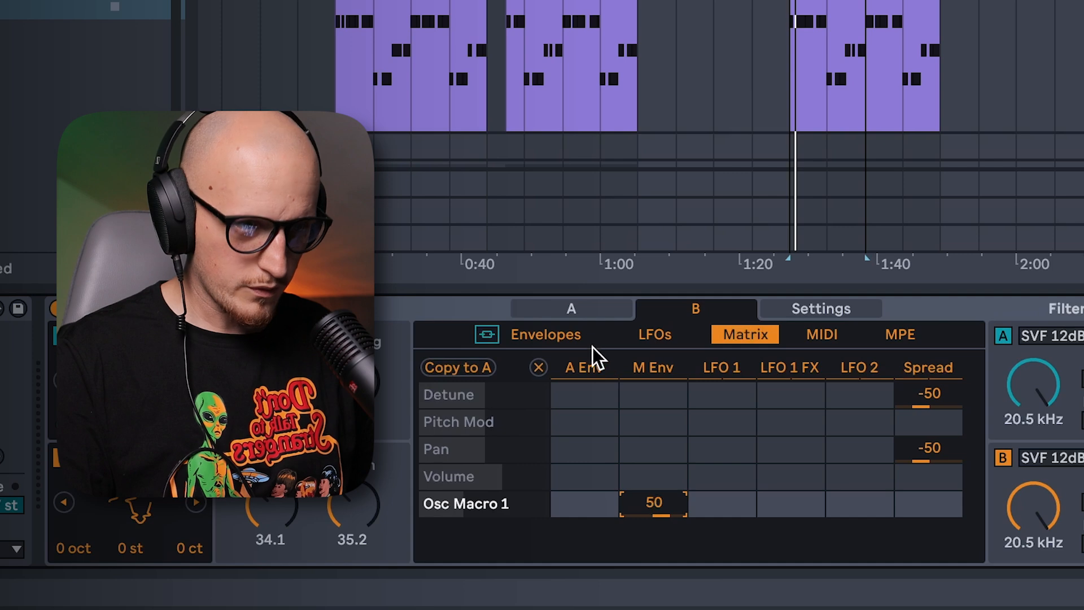
pyautogui.click(572, 309)
pyautogui.click(641, 309)
pyautogui.click(570, 335)
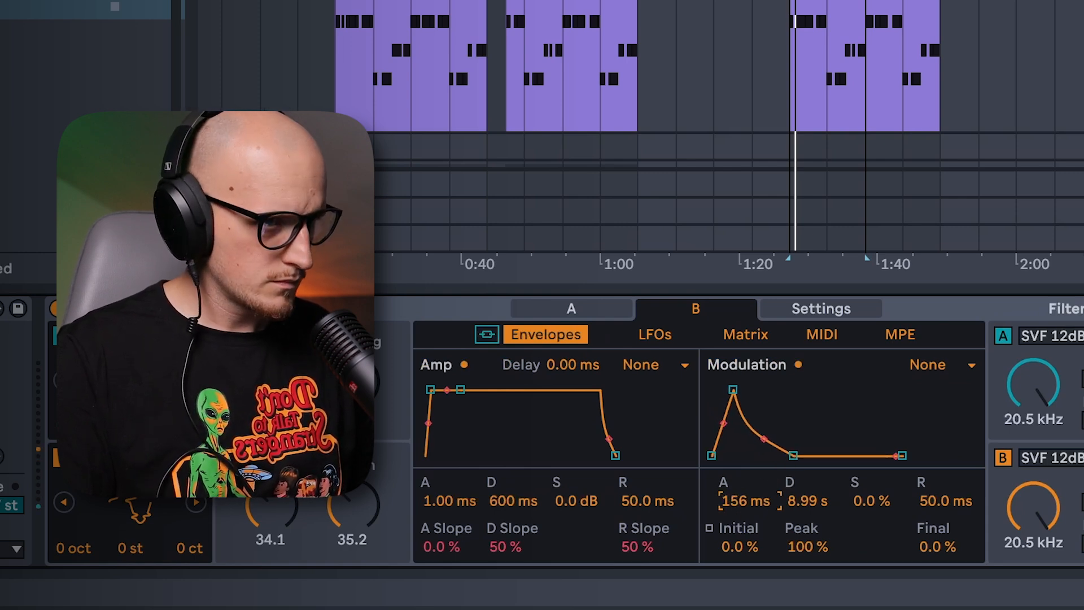
# Set engine B's filter to Comb + with a frequency of 238 Hz and Damp of 32.0.
pyautogui.click(1061, 457)
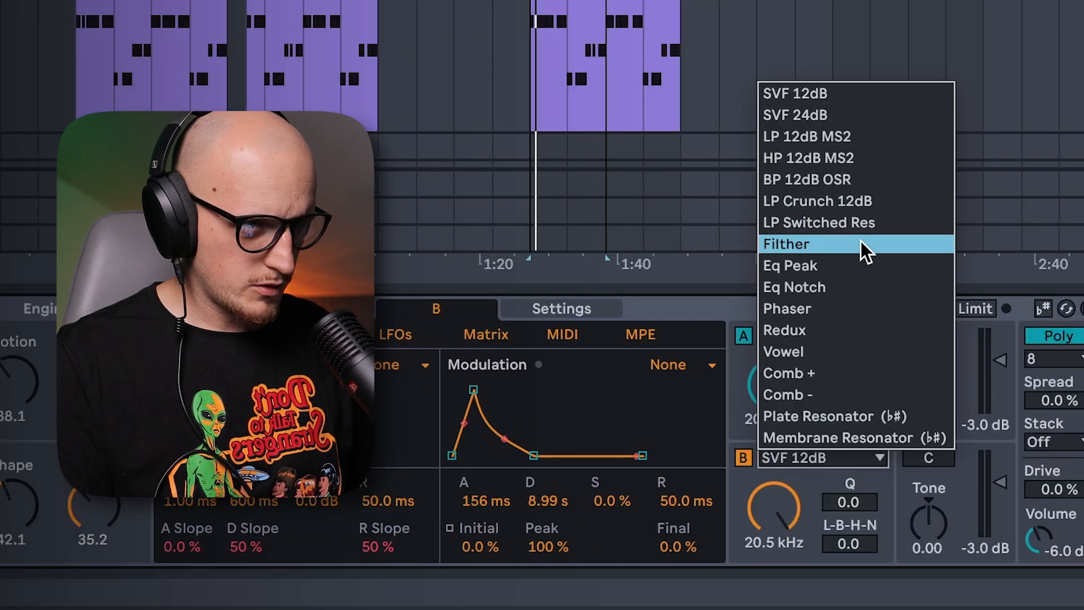
pyautogui.click(857, 377)
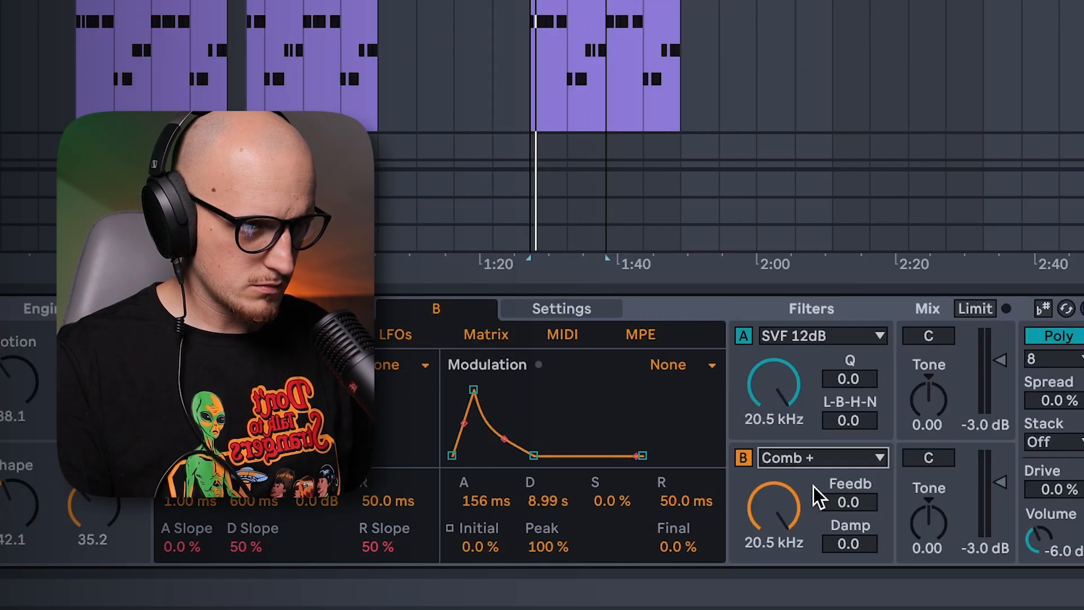
pyautogui.moveTo(773, 507); pyautogui.dragTo(773, 539)
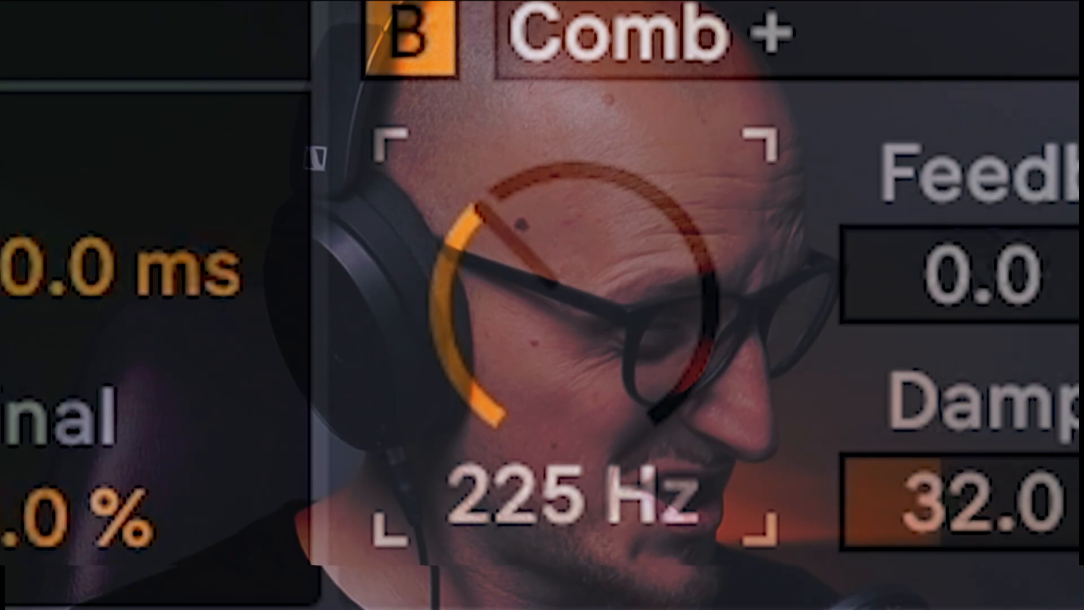
pyautogui.moveTo(774, 507); pyautogui.dragTo(773, 526)
pyautogui.moveTo(575, 299); pyautogui.dragTo(574, 274)
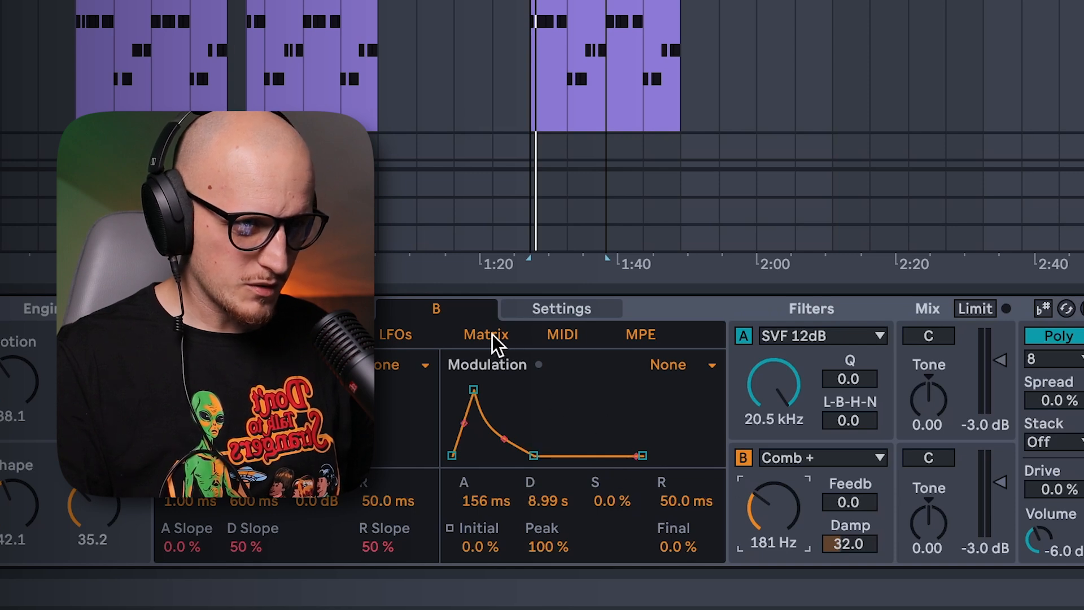
# Modulate engine B's Filter Freq from LFO 2 by 55 and set LFO 2's rate to 0.06 Hz.
pyautogui.click(493, 338)
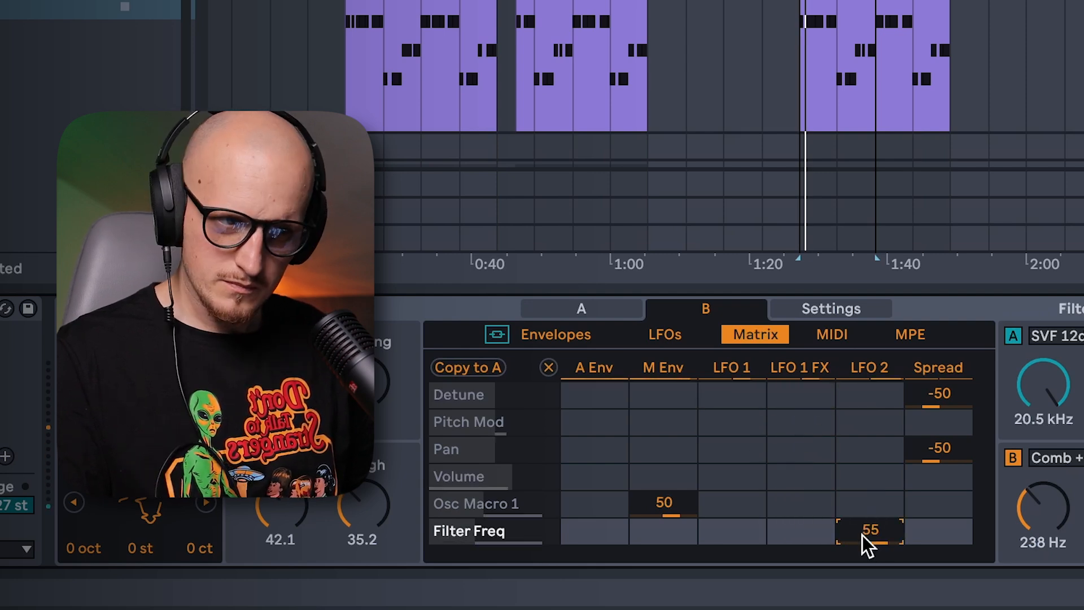
pyautogui.click(664, 334)
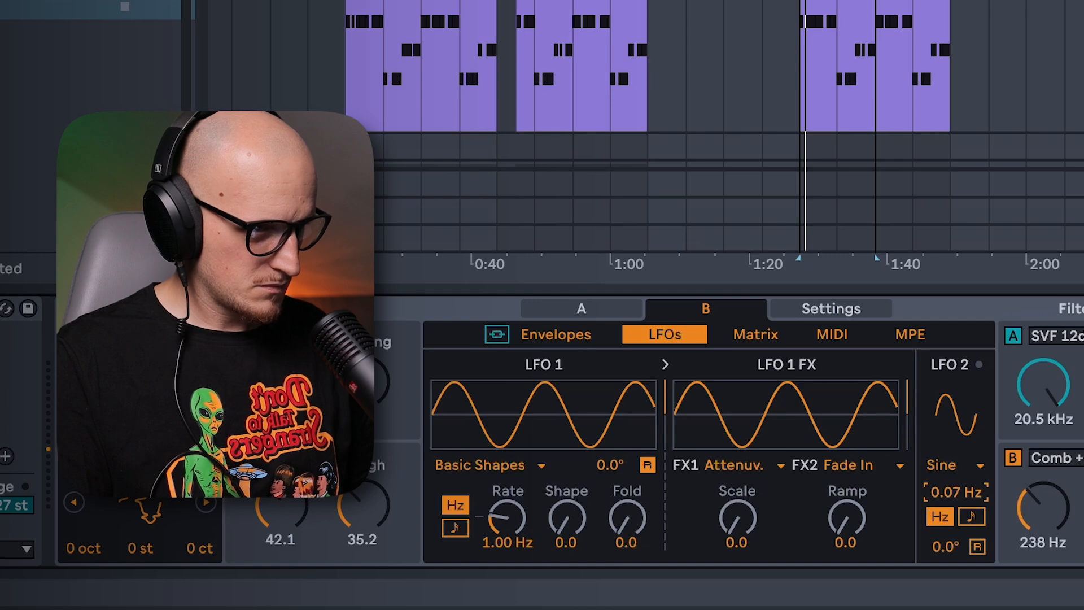
pyautogui.moveTo(945, 492); pyautogui.dragTo(944, 489)
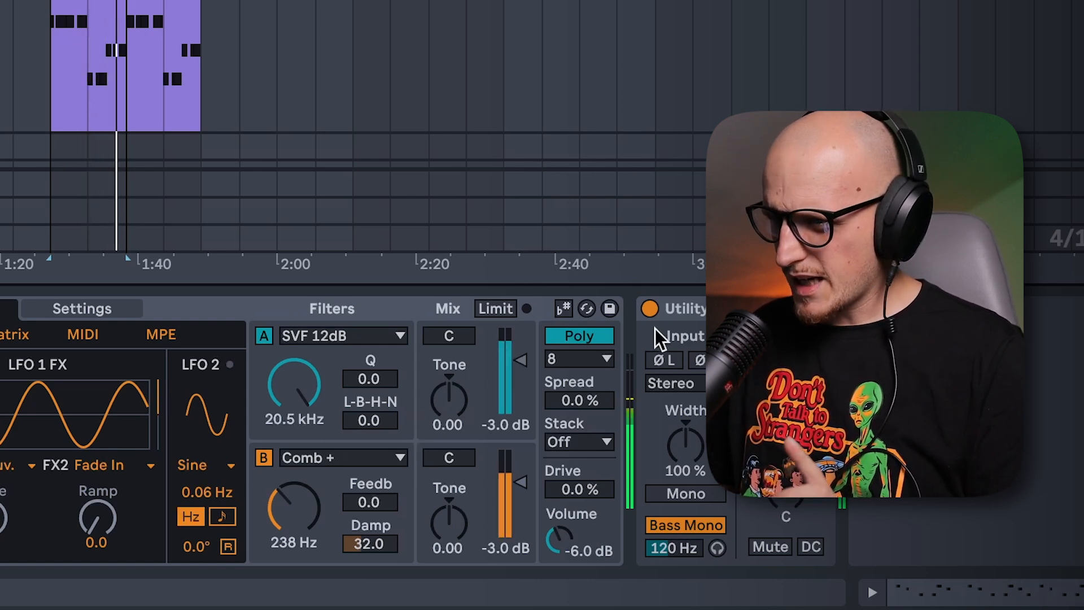
# Set Meld's voice Stack to 2 and increase its Spread.
pyautogui.click(594, 447)
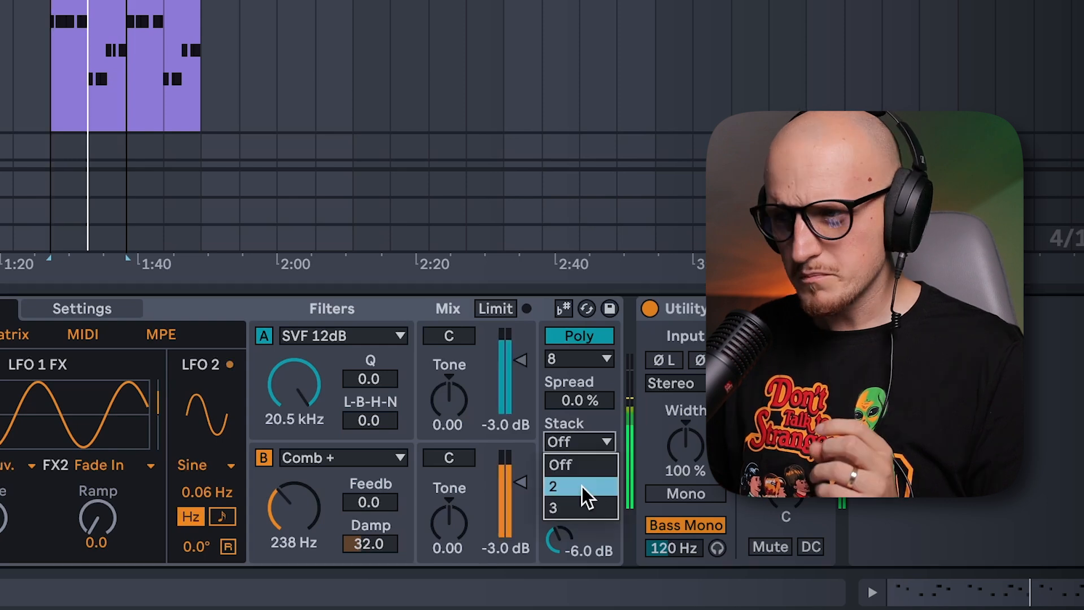
pyautogui.click(579, 486)
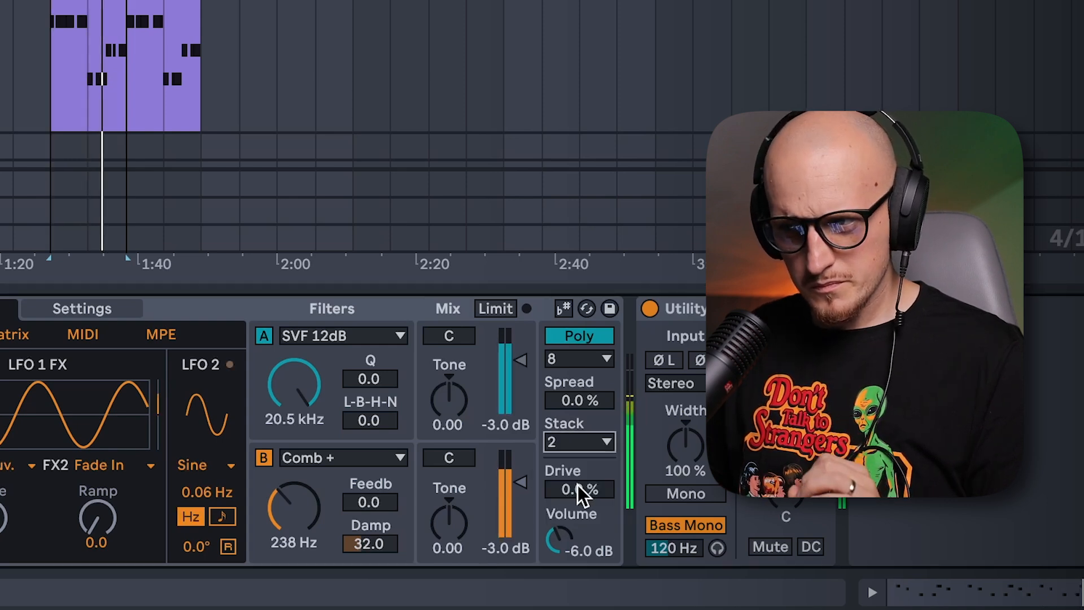
pyautogui.click(576, 401)
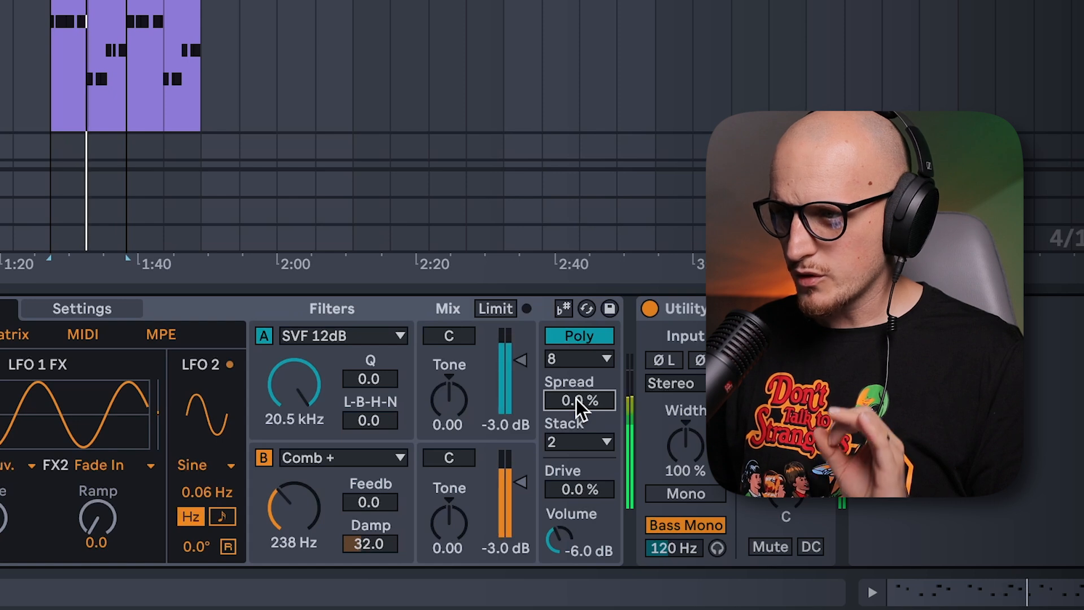
pyautogui.moveTo(576, 399); pyautogui.dragTo(576, 360)
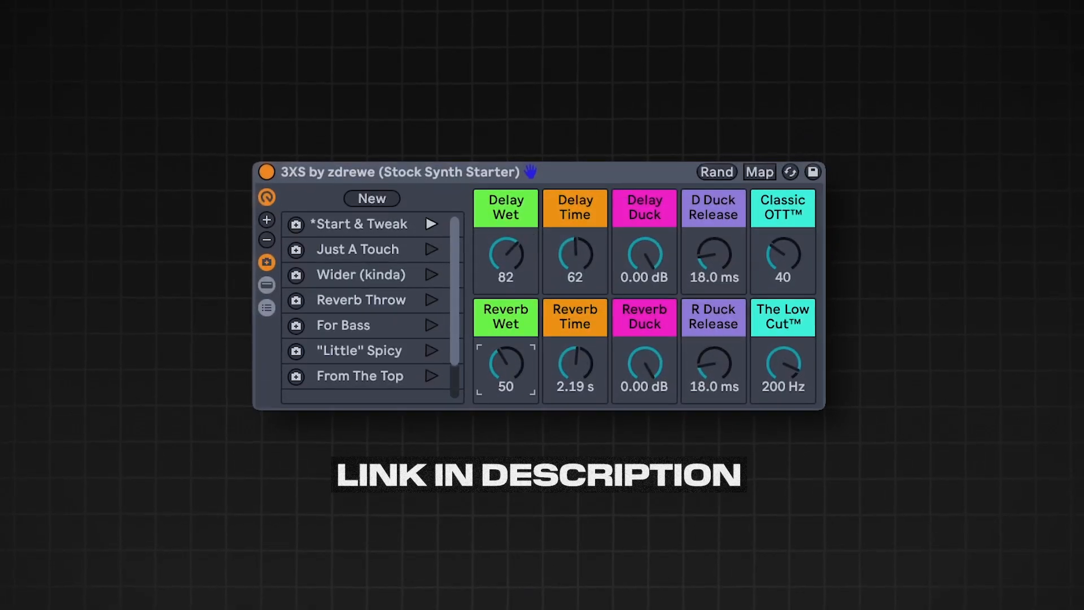
# Insert the 3XS Stock Synth Starter rack between Meld and Utility.
pyautogui.moveTo(512, 355); pyautogui.dragTo(513, 355)
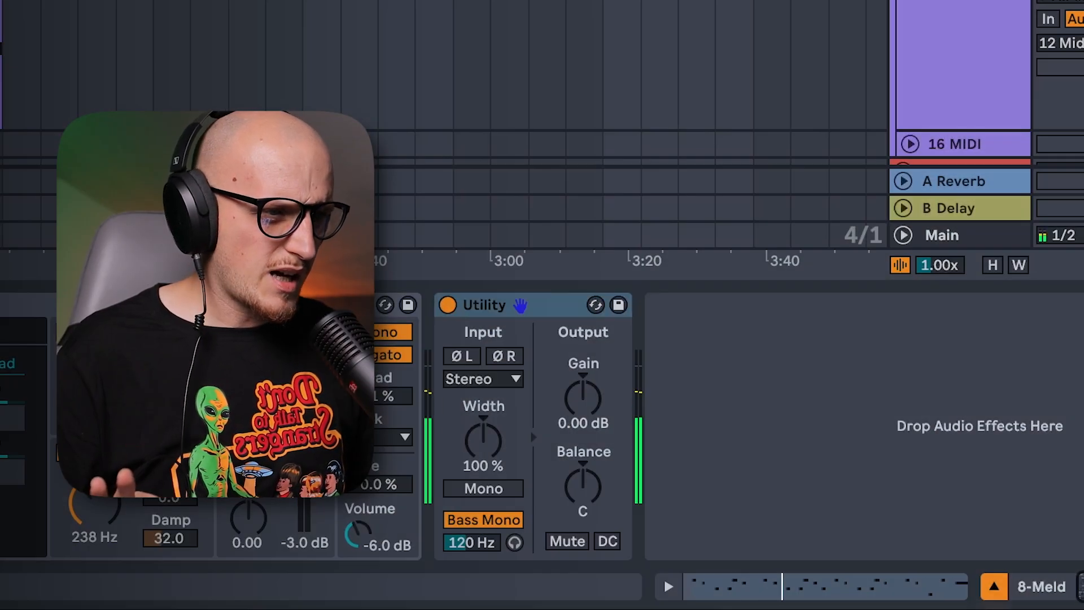
pyautogui.moveTo(361, 415); pyautogui.dragTo(439, 432)
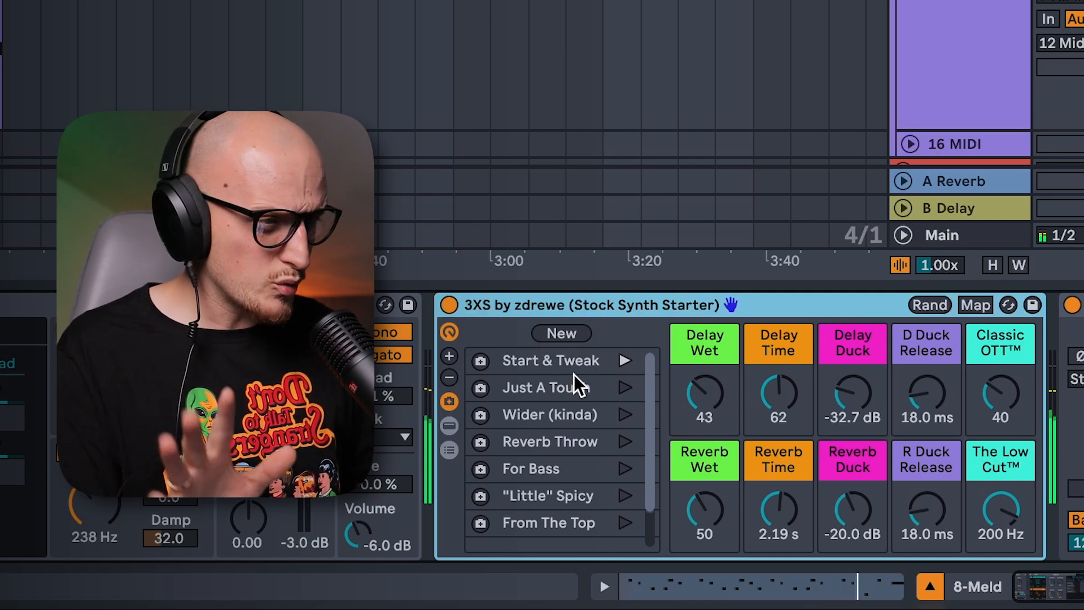
# Audition the Just A Touch, Wider (kinda), Reverb Throw and For Bass variations of the 3XS rack.
pyautogui.click(625, 390)
pyautogui.click(624, 415)
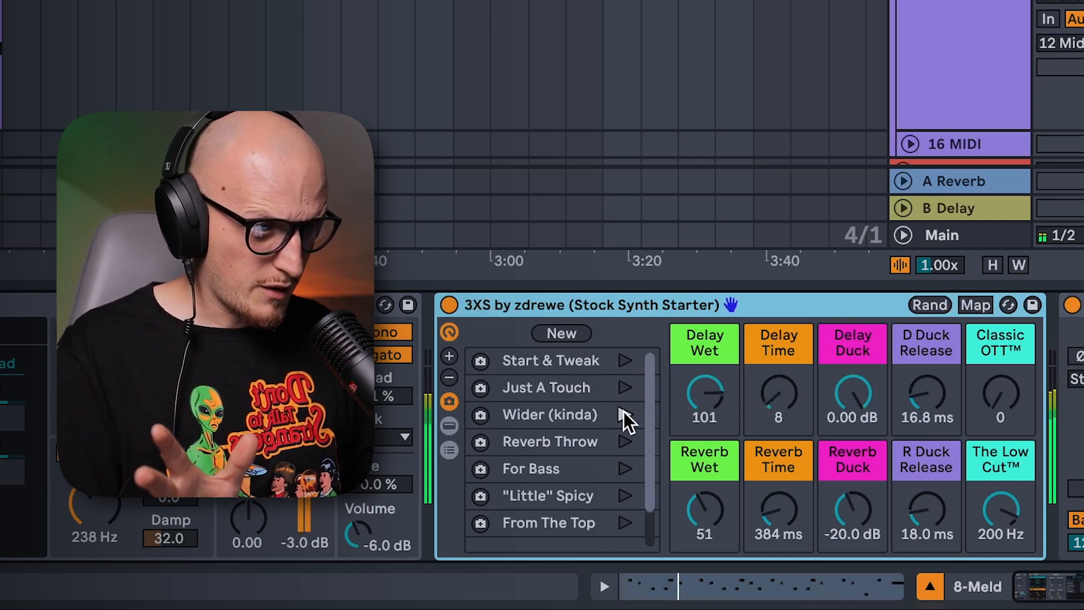
pyautogui.click(623, 442)
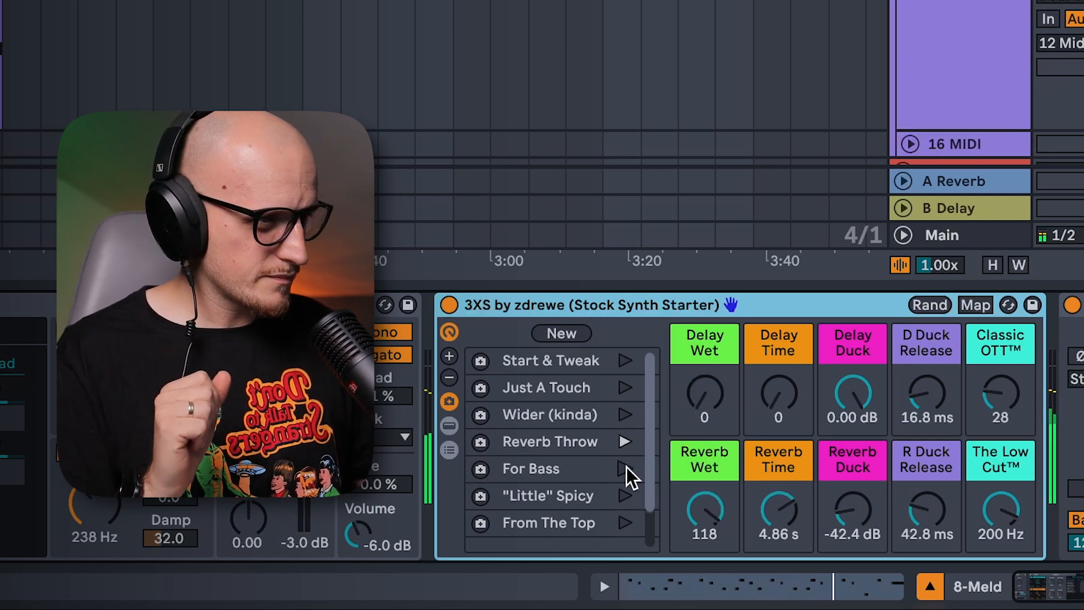
pyautogui.click(628, 464)
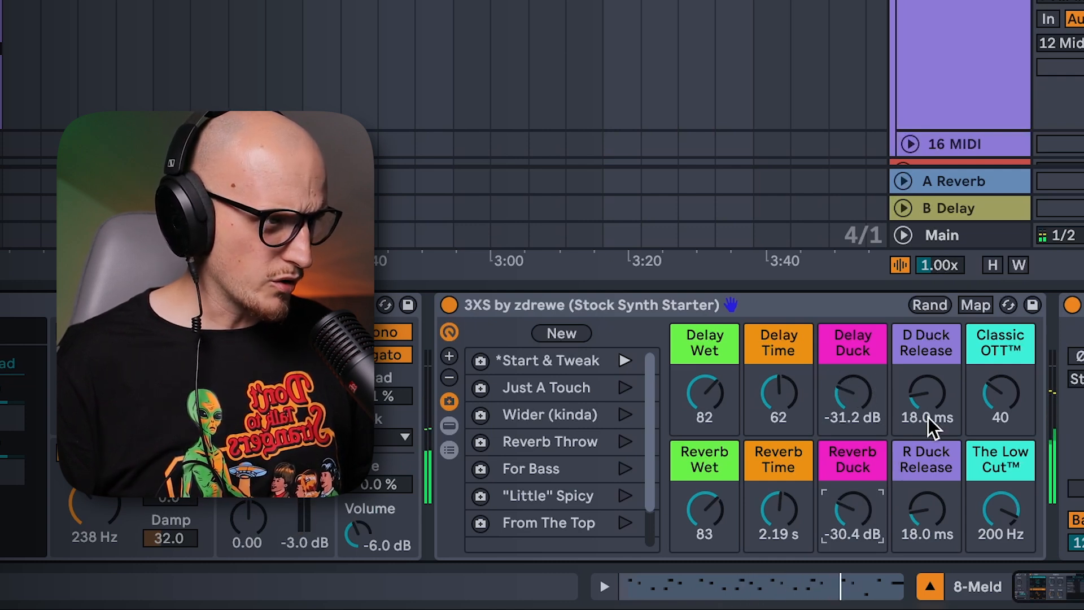
# Adjust the D Duck Release macro in the 3XS rack's Start & Tweak variation.
pyautogui.moveTo(933, 393)
pyautogui.mouseDown()
pyautogui.moveTo(940, 378)
pyautogui.moveTo(930, 381)
pyautogui.mouseUp()
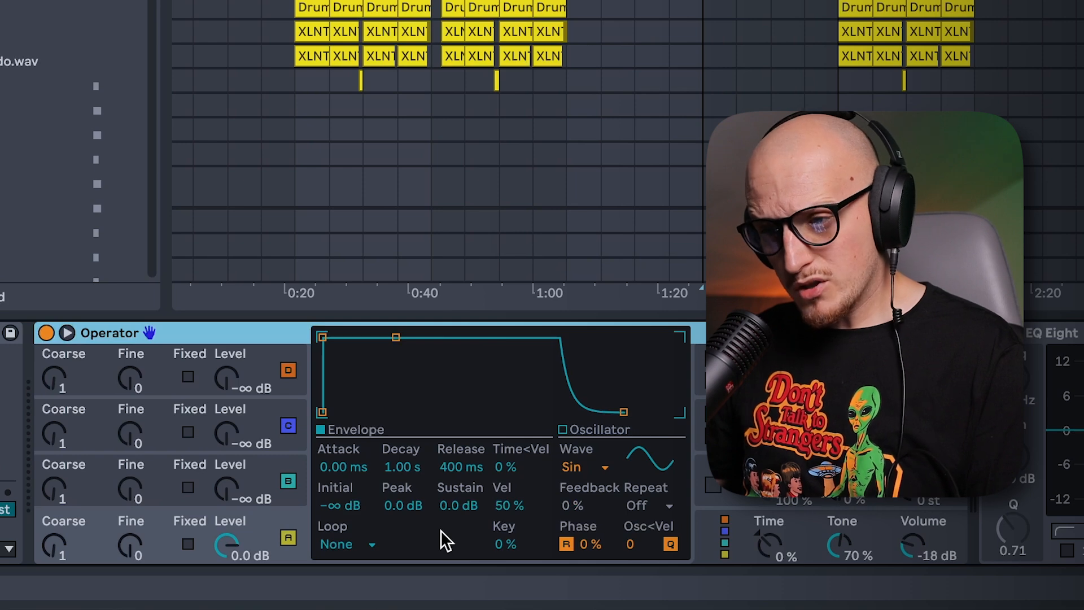
# Show Operator's global settings and try the algorithm with all four oscillators in parallel.
pyautogui.click(725, 519)
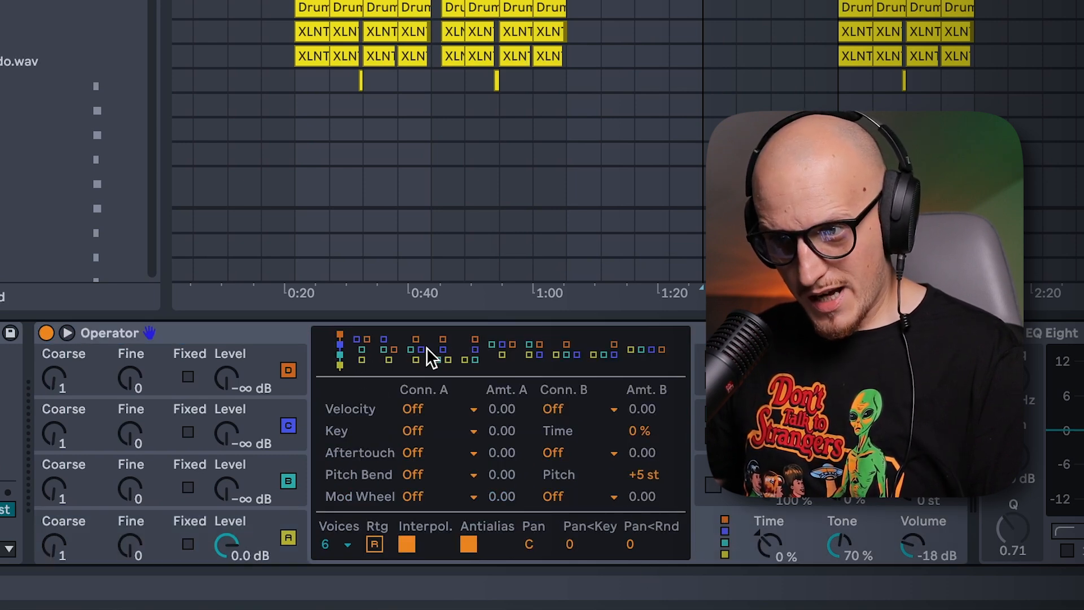
pyautogui.click(645, 351)
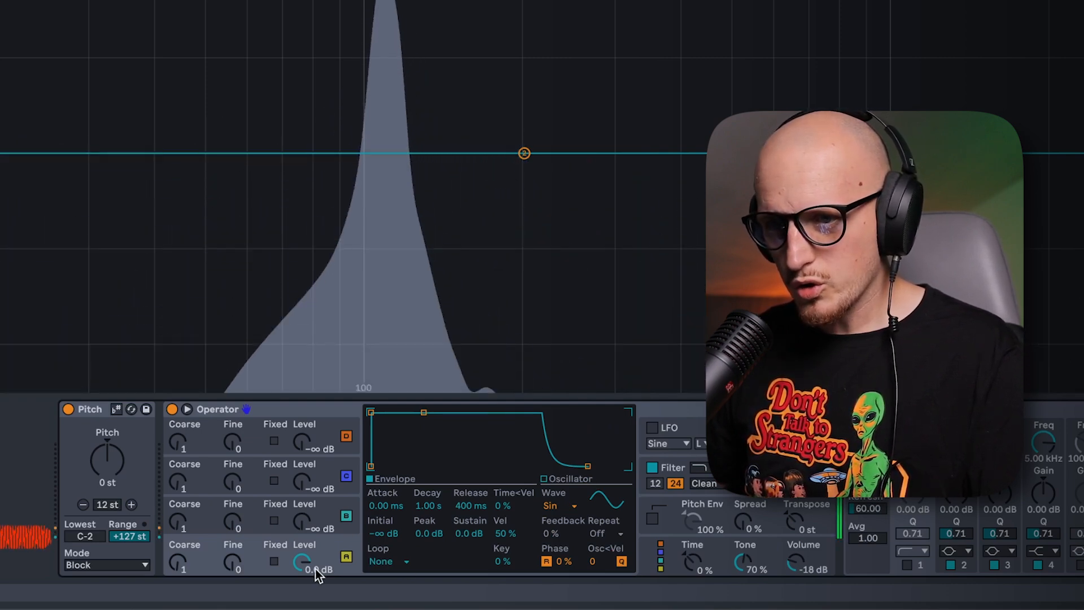
# Select Operator's oscillator B and raise its level to -12 dB.
pyautogui.click(203, 515)
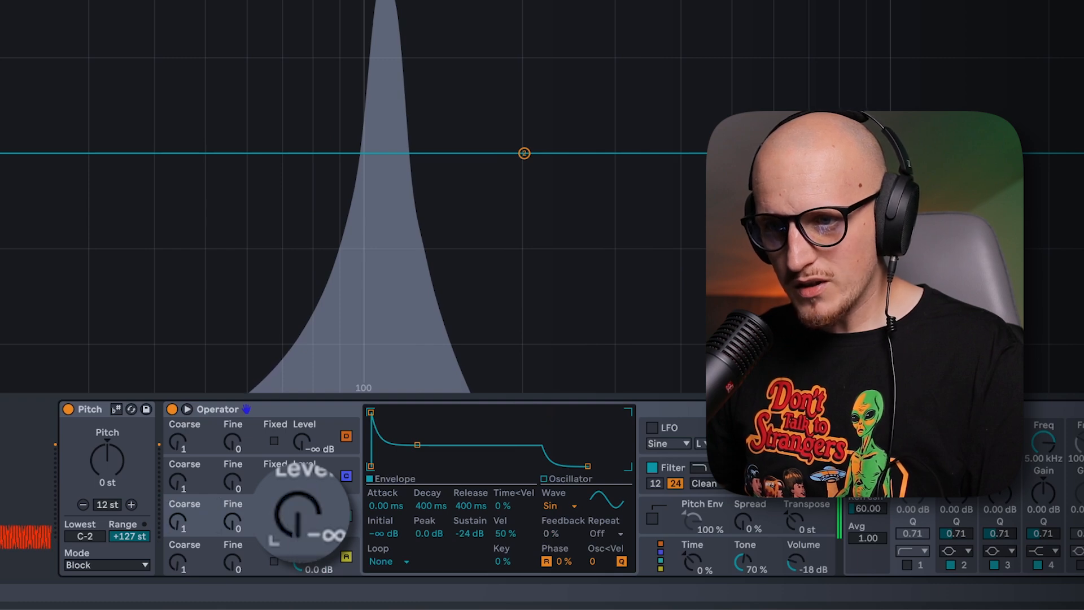
pyautogui.moveTo(302, 481); pyautogui.dragTo(302, 445)
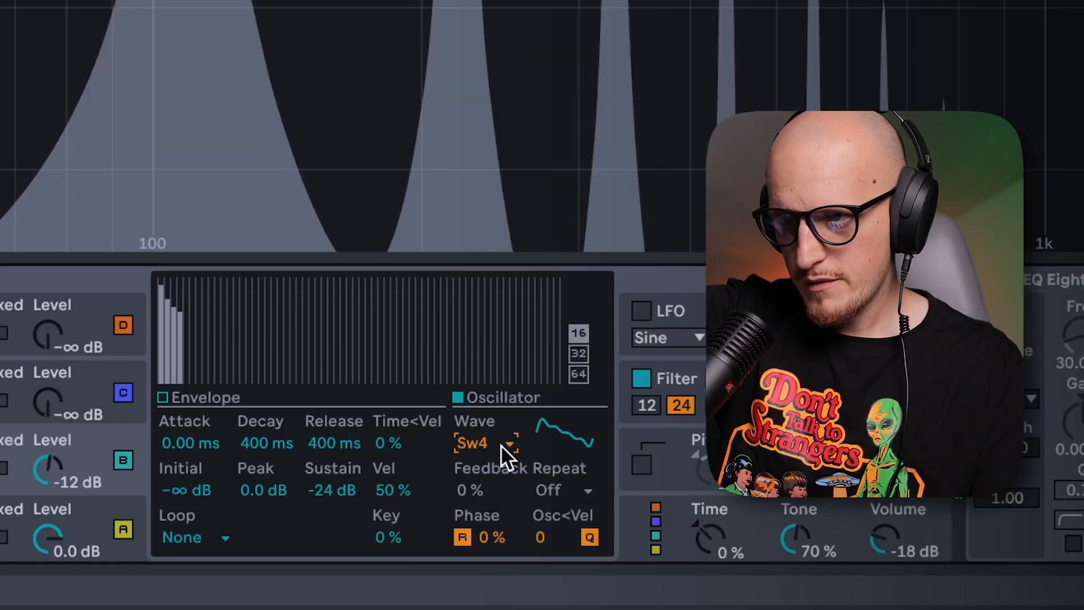
# Audition different saw waveforms on oscillator B, including Saw 8 and Saw 6.
pyautogui.scroll(-3, 500, 444)
pyautogui.scroll(-2, 500, 445)
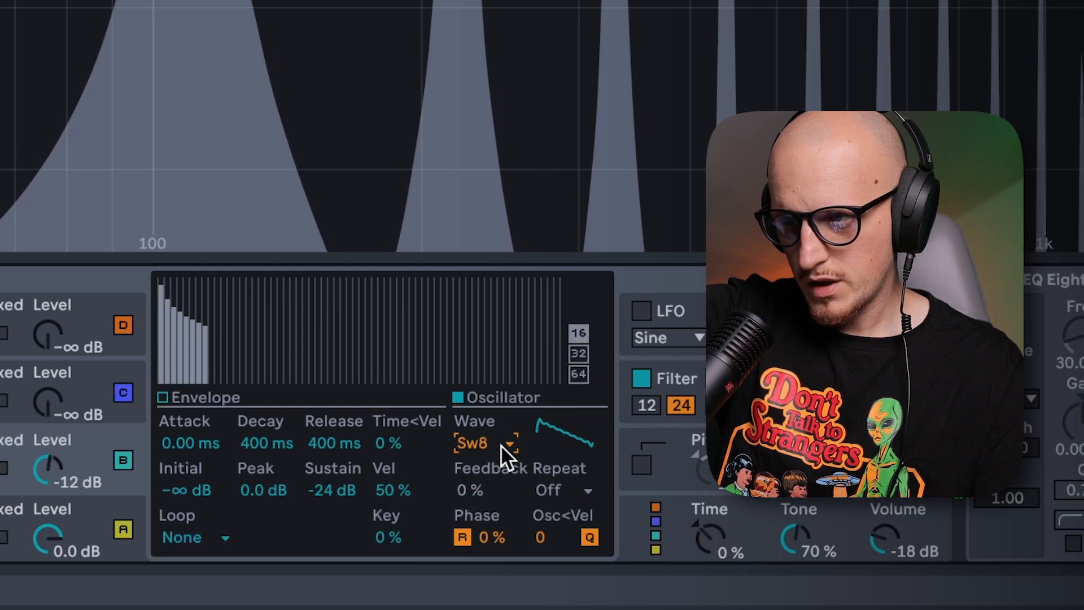
pyautogui.scroll(2, 500, 445)
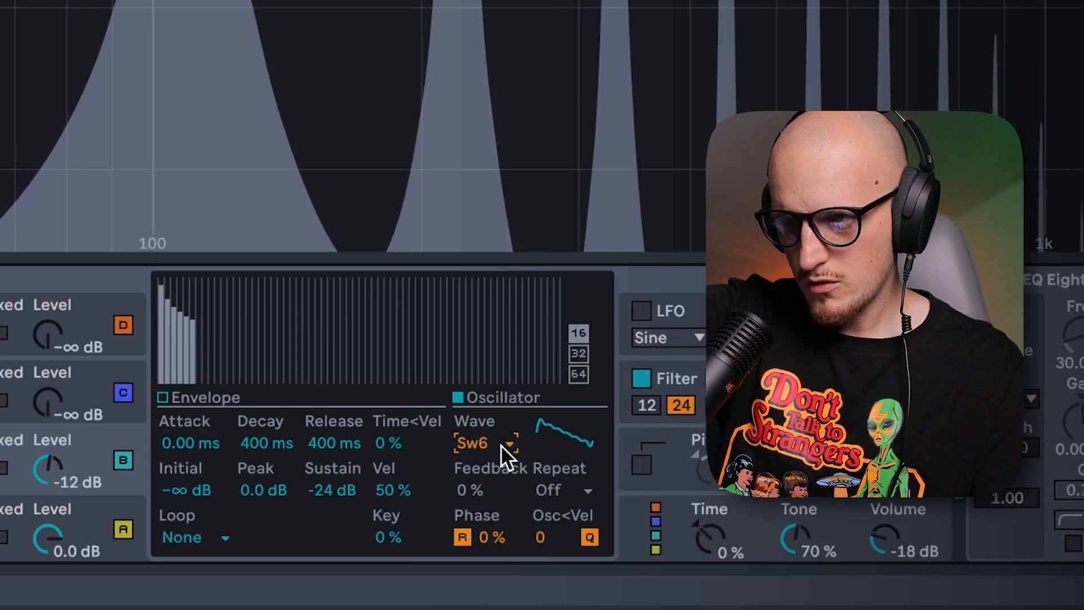
pyautogui.press('Up')
pyautogui.press('Up')
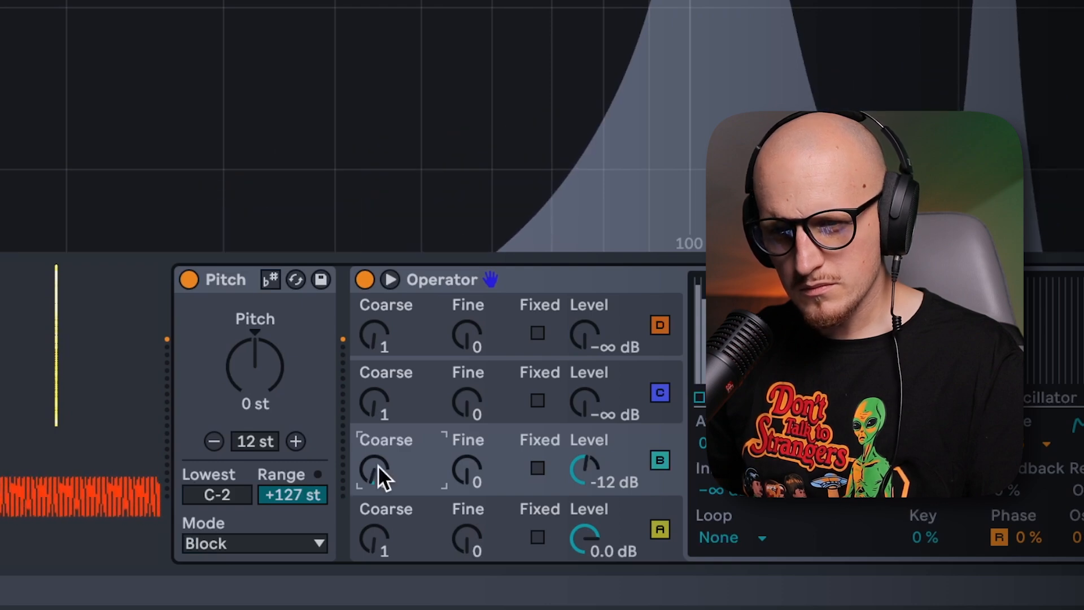
# Tune oscillator B to a Coarse ratio of 3.
pyautogui.moveTo(464, 472); pyautogui.dragTo(464, 415)
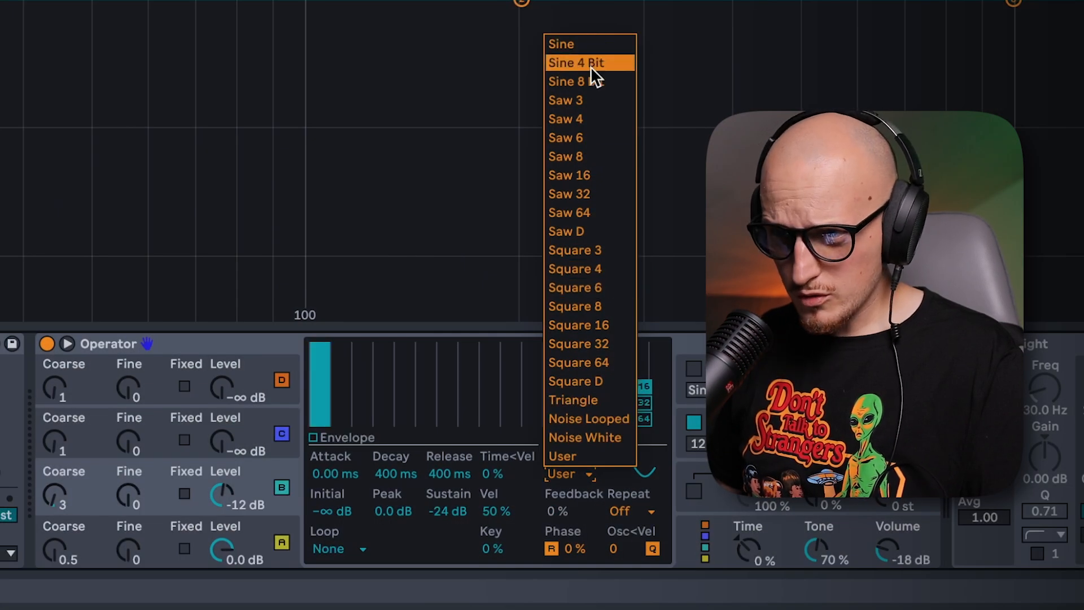
# Draw a custom User waveform with 32 partials on oscillator B, with Coarse at 2, and reshape its envelope to a -12 dB sustain.
pyautogui.click(573, 455)
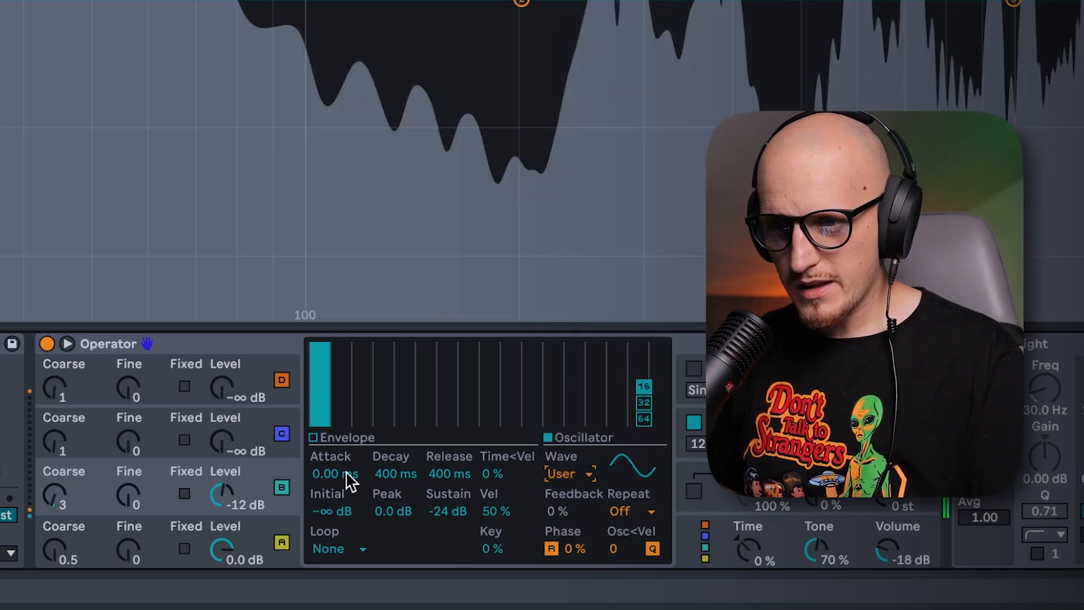
pyautogui.click(644, 402)
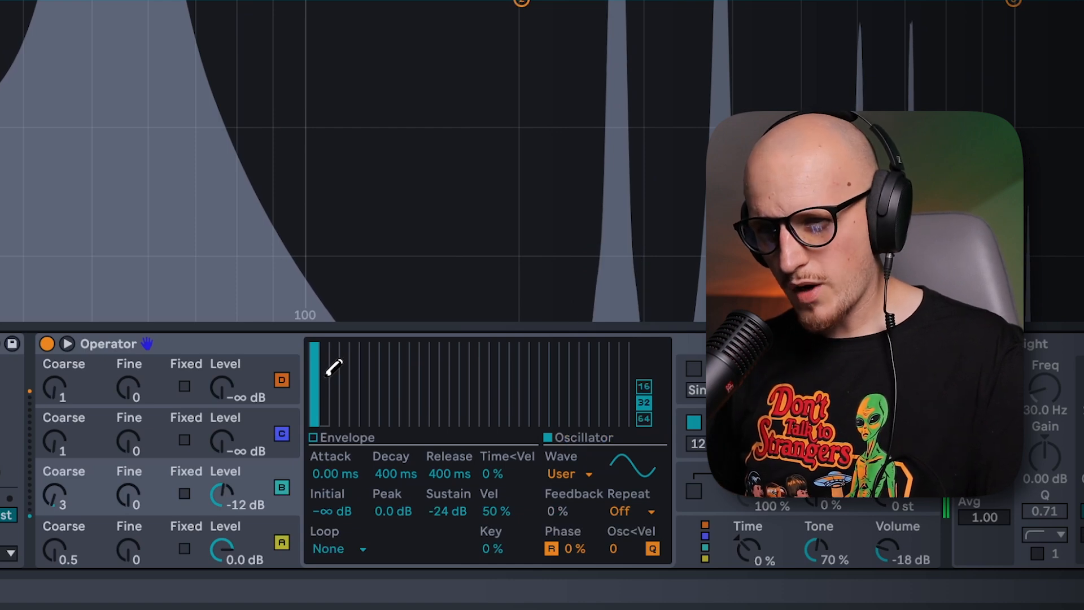
pyautogui.moveTo(327, 359)
pyautogui.mouseDown()
pyautogui.moveTo(354, 374)
pyautogui.moveTo(354, 353)
pyautogui.moveTo(378, 377)
pyautogui.moveTo(377, 355)
pyautogui.moveTo(358, 389)
pyautogui.mouseUp()
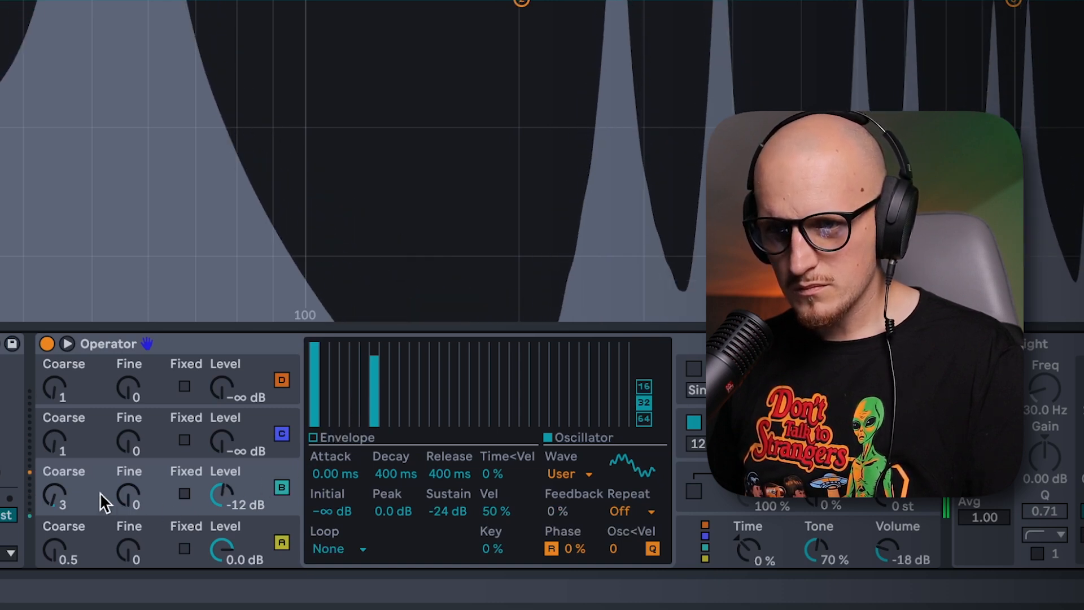
pyautogui.moveTo(107, 504); pyautogui.dragTo(107, 511)
pyautogui.moveTo(429, 397); pyautogui.dragTo(427, 346)
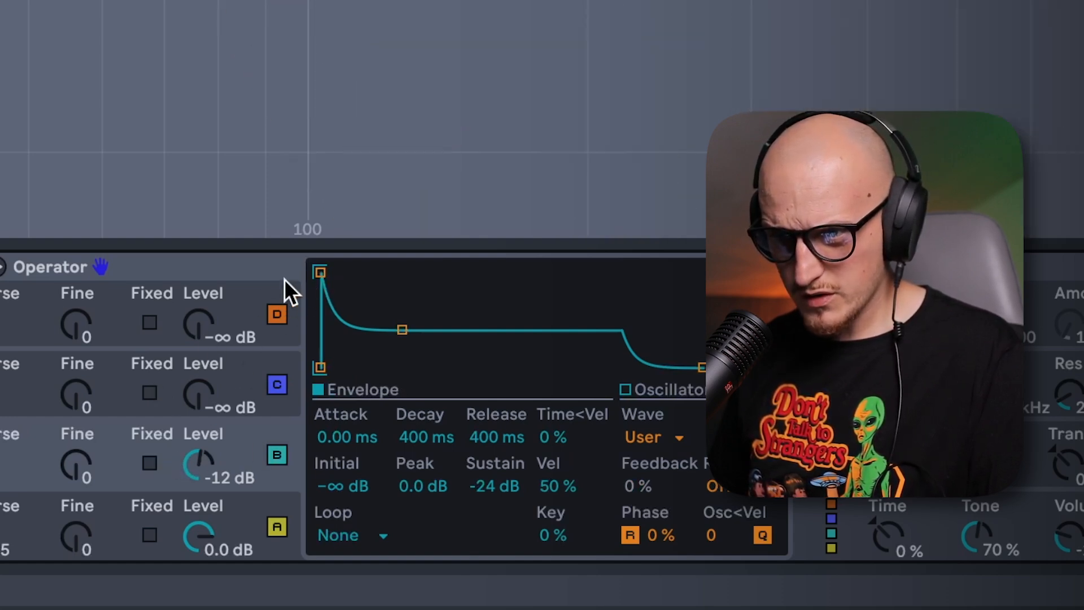
pyautogui.moveTo(322, 273); pyautogui.dragTo(418, 272)
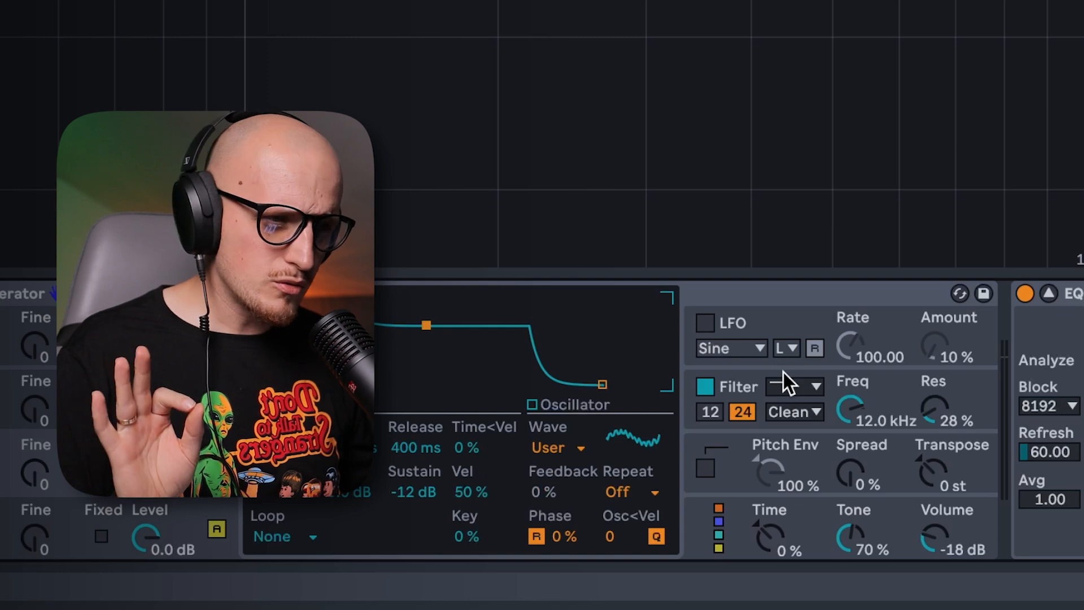
# Open Operator's filter to a frequency of 18.5 kHz during playback and switch its circuit type to PRD.
pyautogui.click(899, 382)
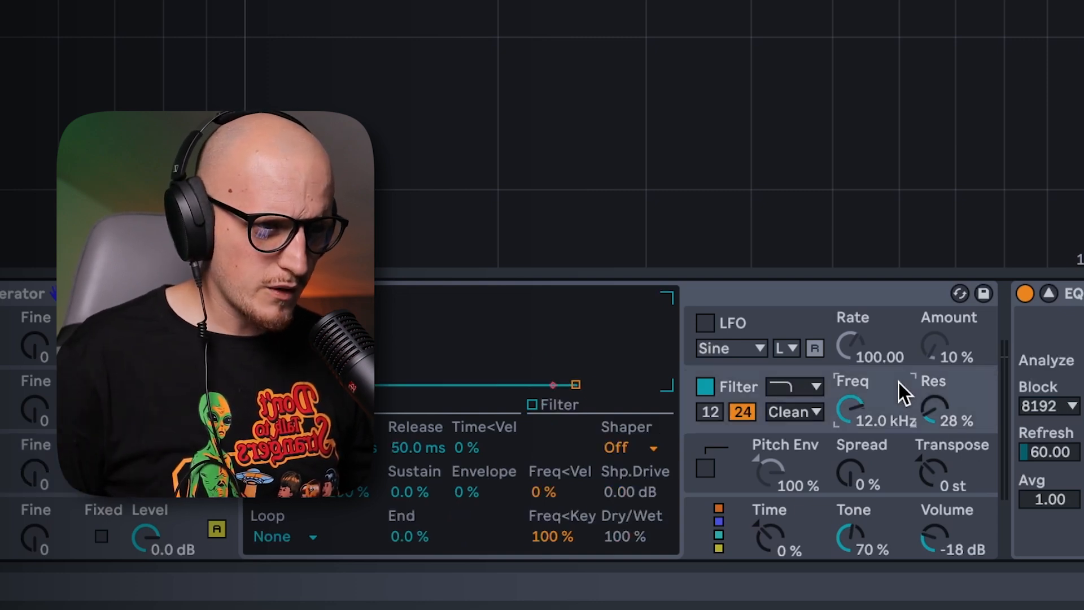
pyautogui.press('space')
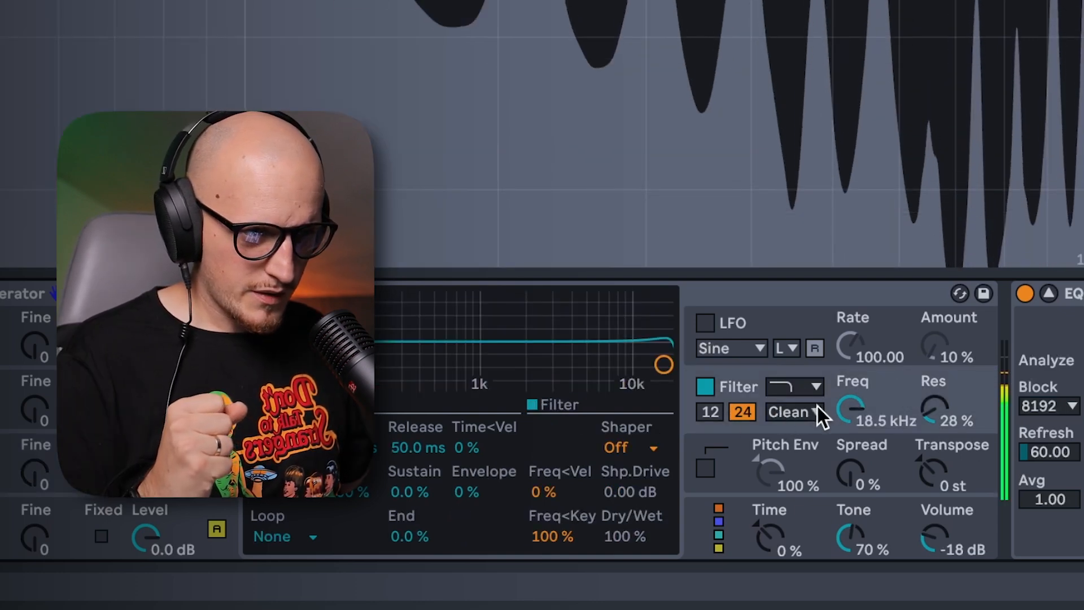
pyautogui.moveTo(850, 408); pyautogui.dragTo(817, 448)
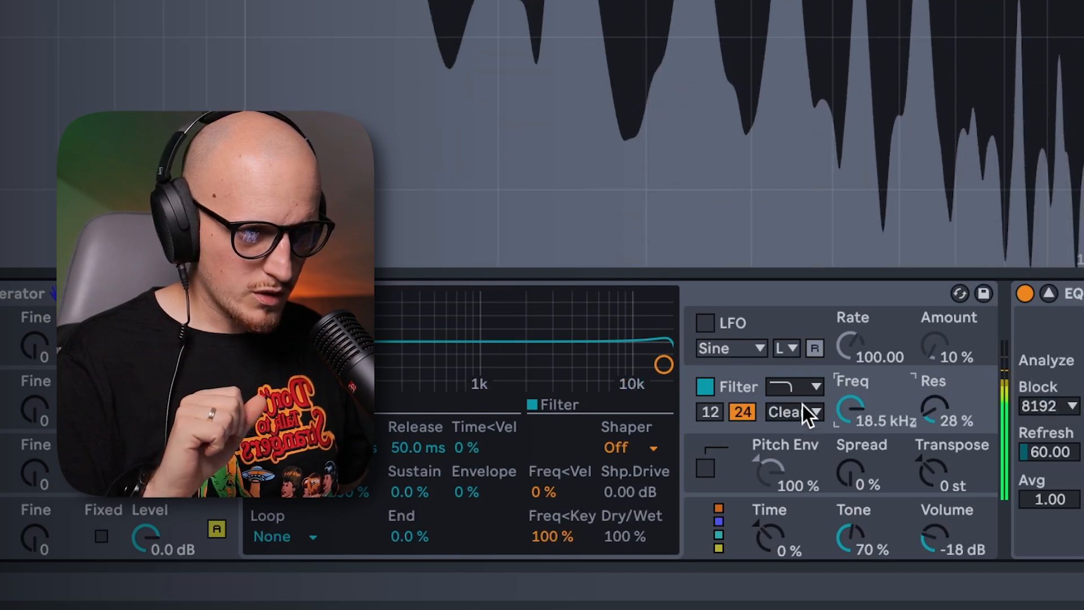
pyautogui.click(806, 411)
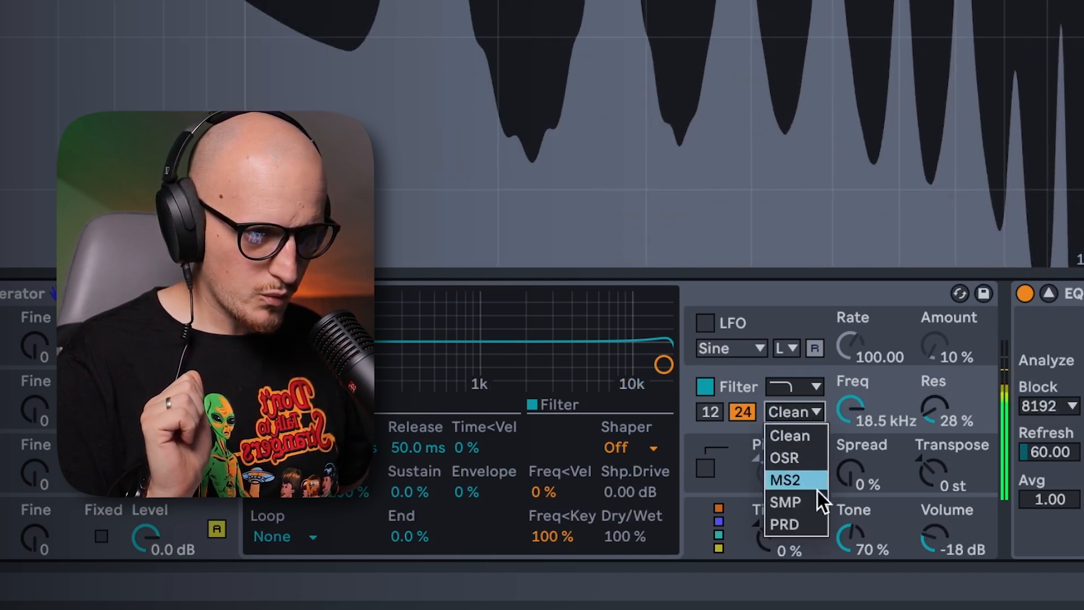
pyautogui.click(799, 527)
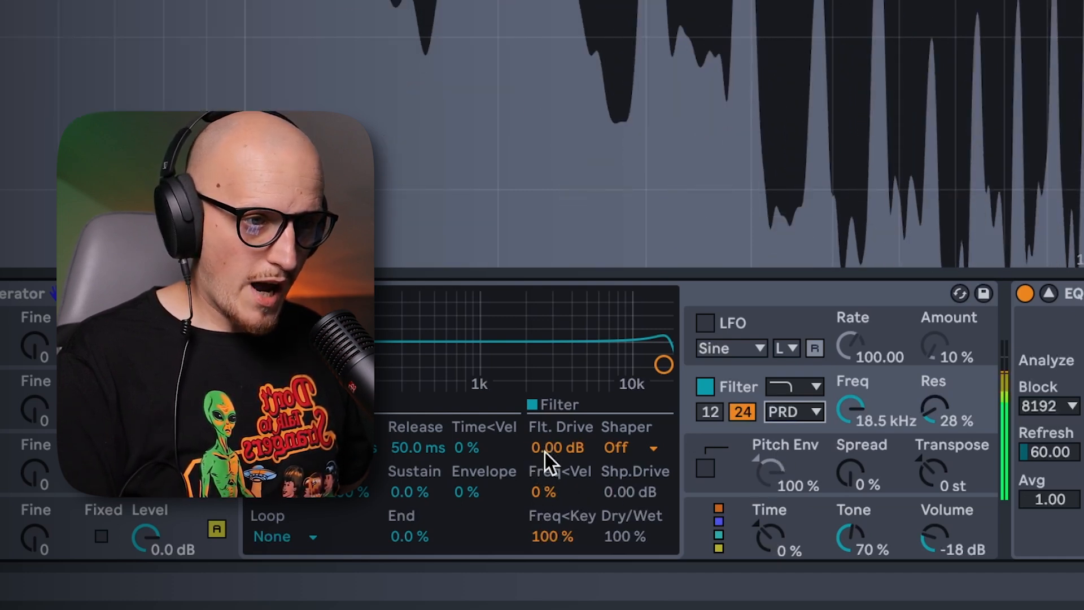
# Set the filter drive to 4.12 dB and try the Soft and Hard shaper types.
pyautogui.moveTo(543, 447); pyautogui.dragTo(543, 422)
pyautogui.rightClick(631, 441)
pyautogui.click(617, 445)
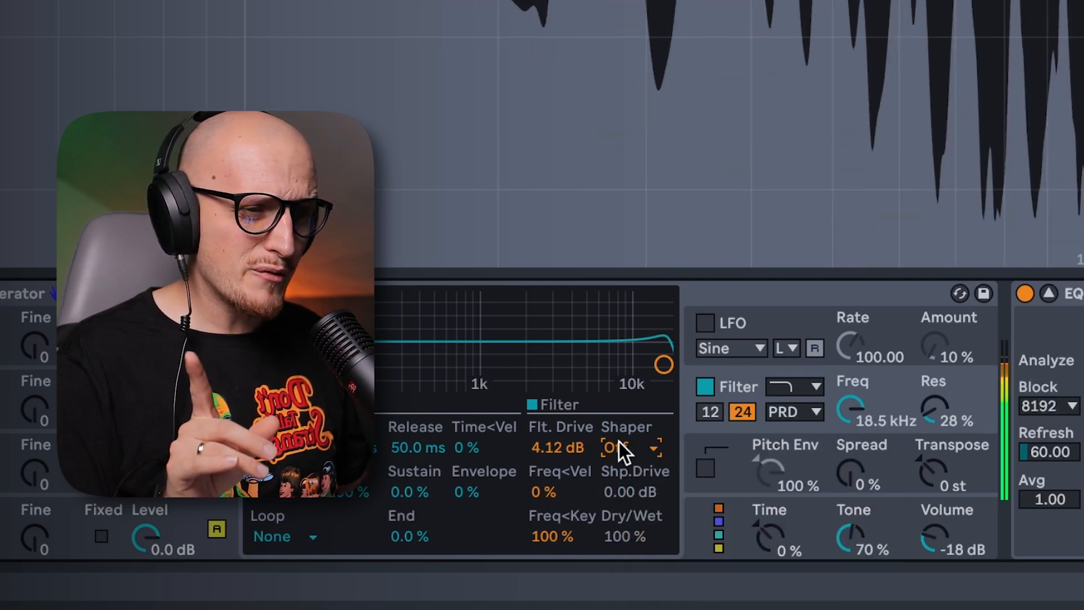
pyautogui.click(618, 441)
pyautogui.click(632, 495)
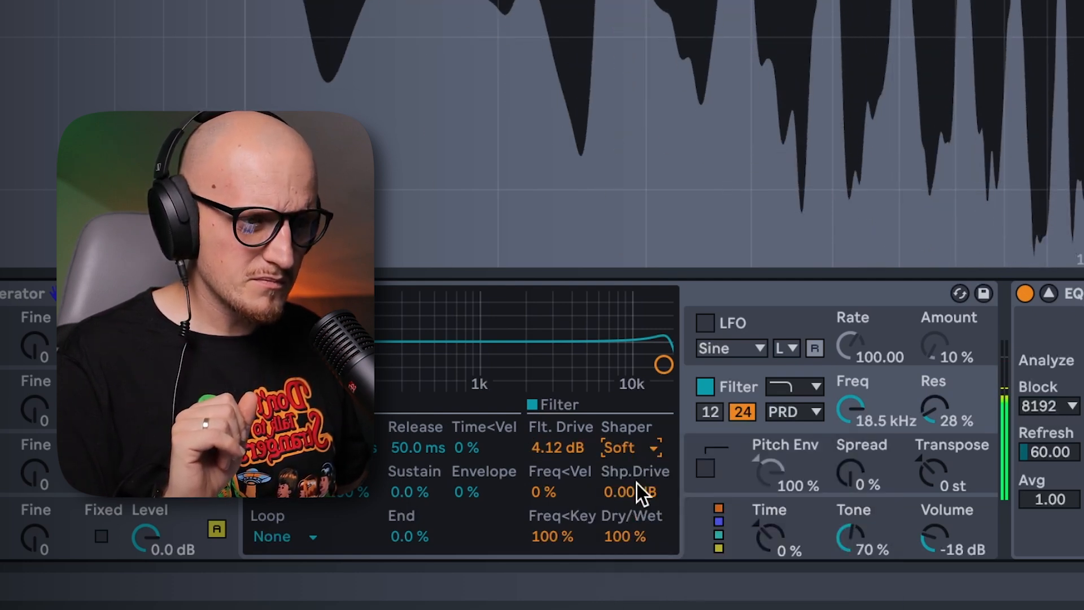
pyautogui.click(641, 448)
pyautogui.click(647, 514)
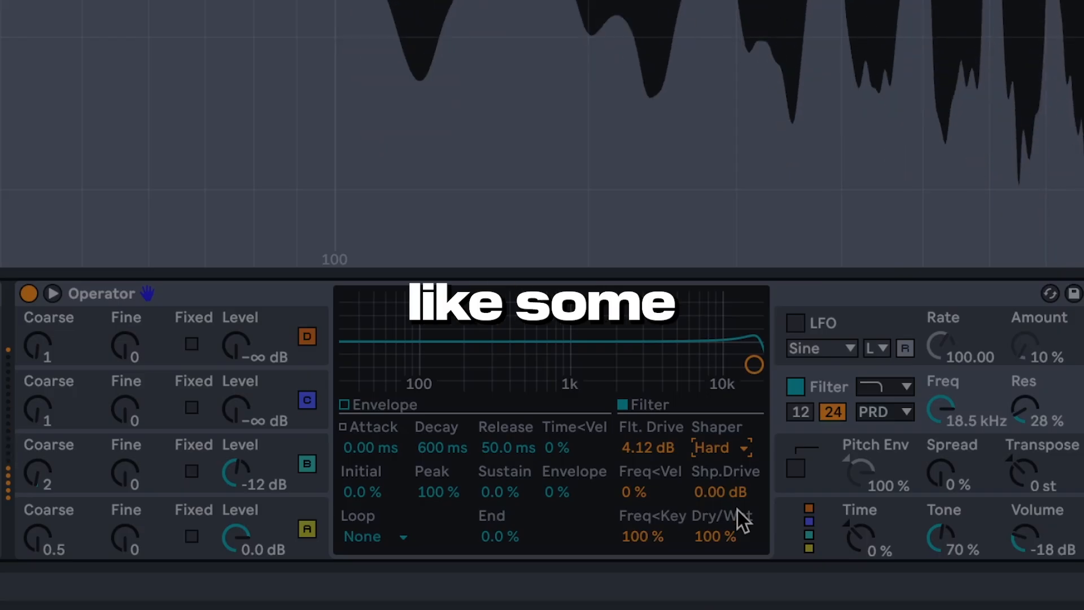
pyautogui.click(644, 443)
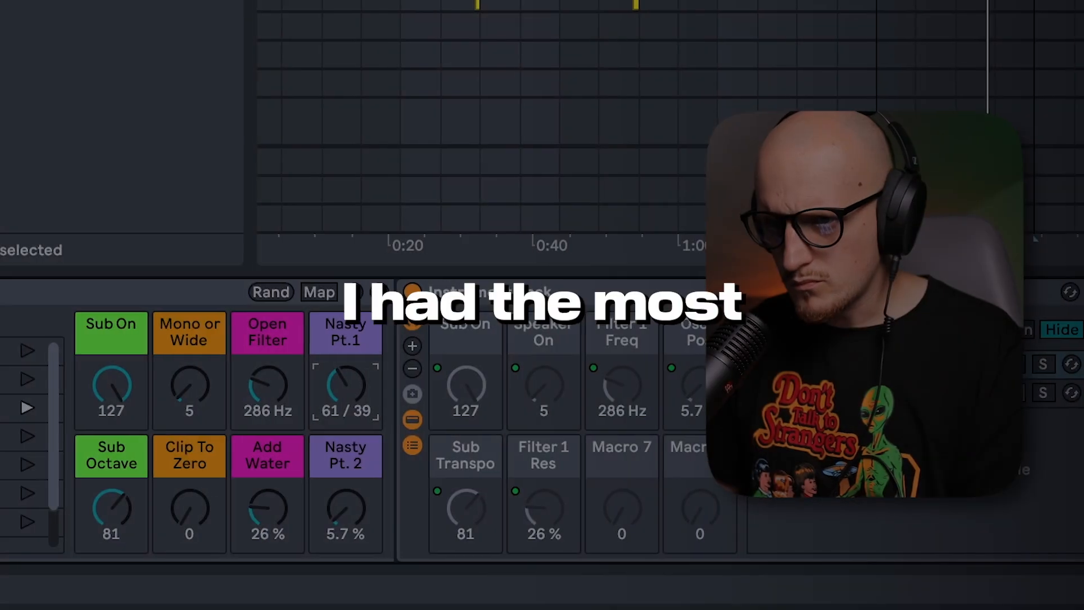
# Tweak the Instrument Rack's macro controls, setting Filter 1 Res to about 26 %.
pyautogui.moveTo(347, 508); pyautogui.dragTo(348, 429)
pyautogui.moveTo(192, 508); pyautogui.dragTo(191, 502)
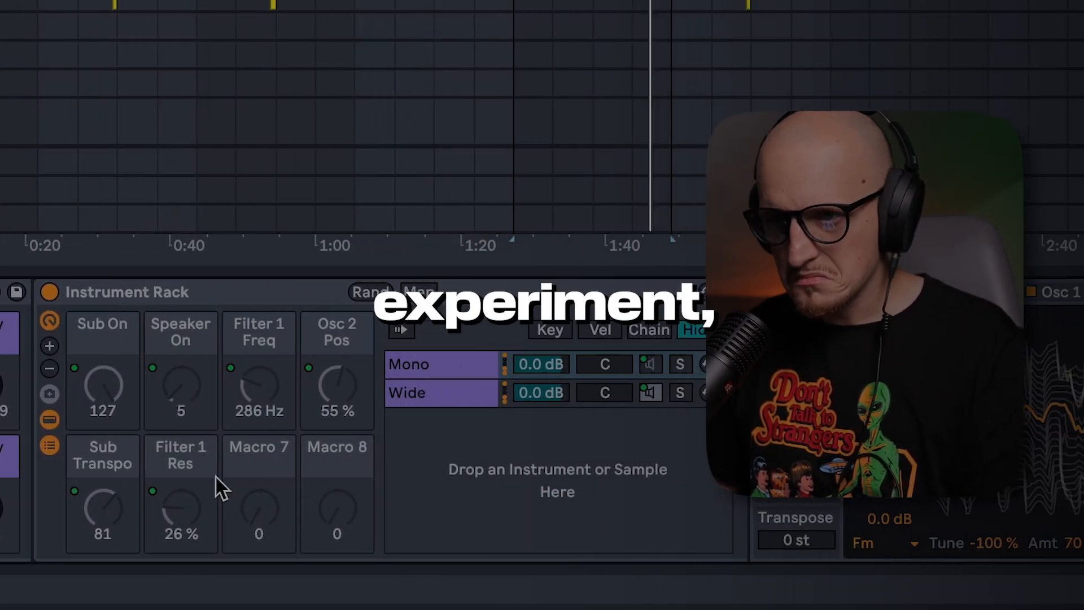
pyautogui.moveTo(0, 502); pyautogui.dragTo(0, 493)
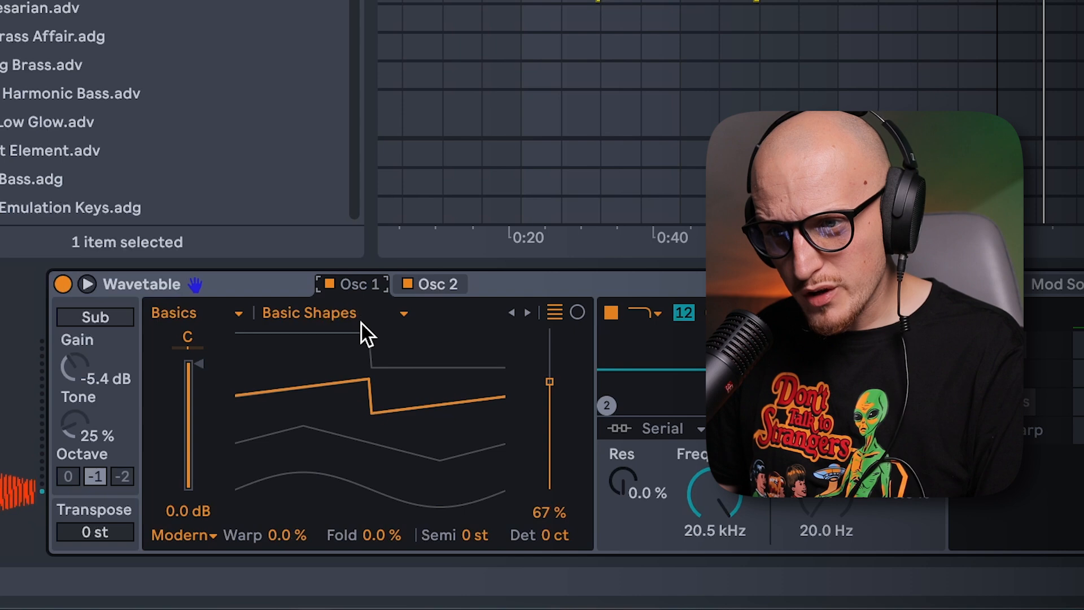
# Load the Modern Sweep 1 wavetable on Wavetable's oscillator 1 and Sync Digital on oscillator 2.
pyautogui.click(361, 322)
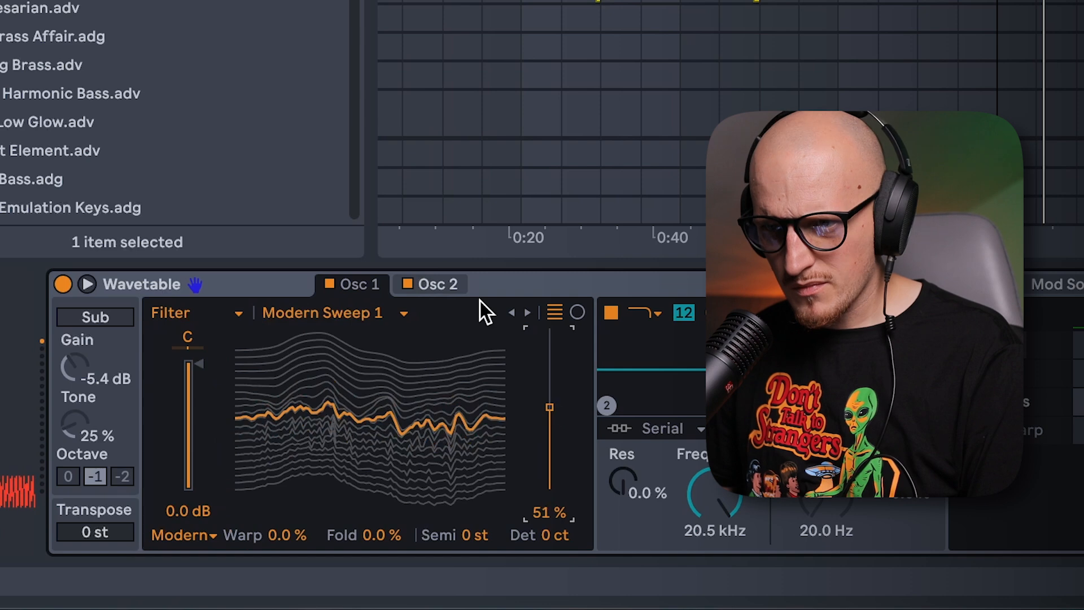
pyautogui.click(439, 280)
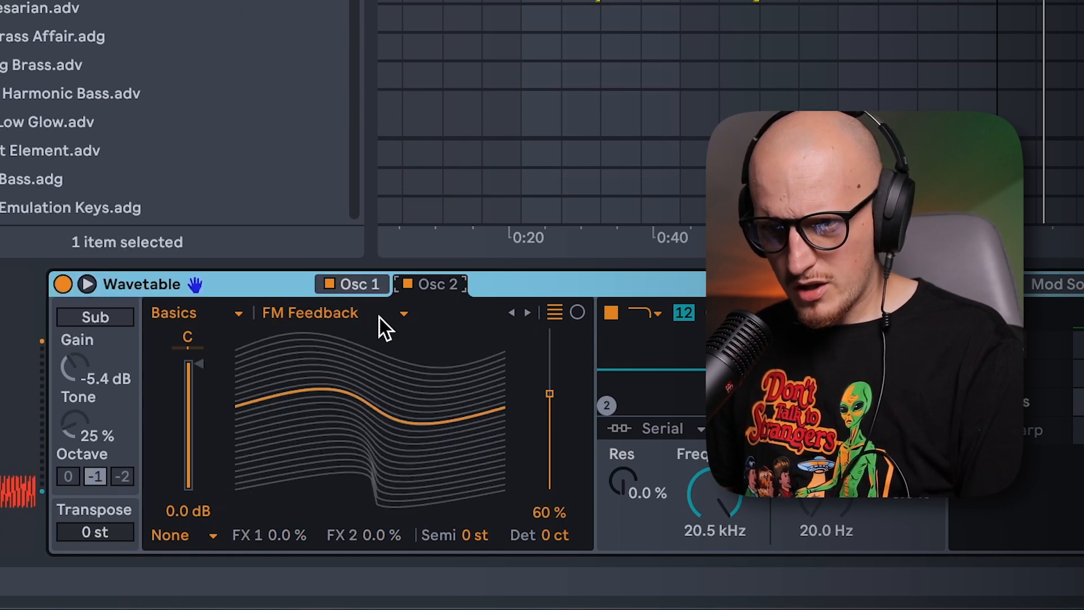
pyautogui.click(378, 325)
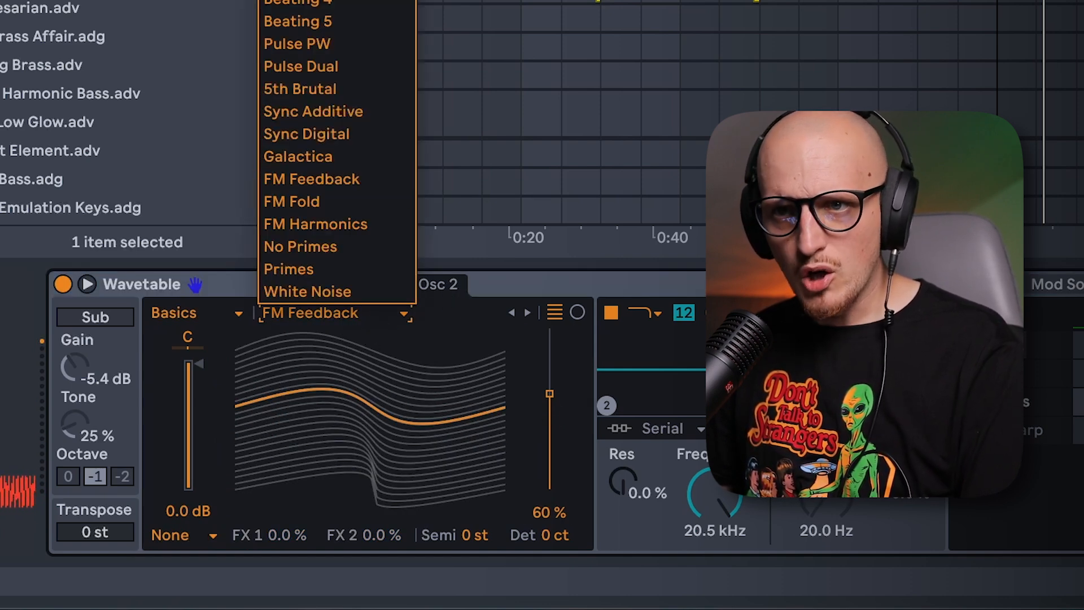
pyautogui.click(334, 130)
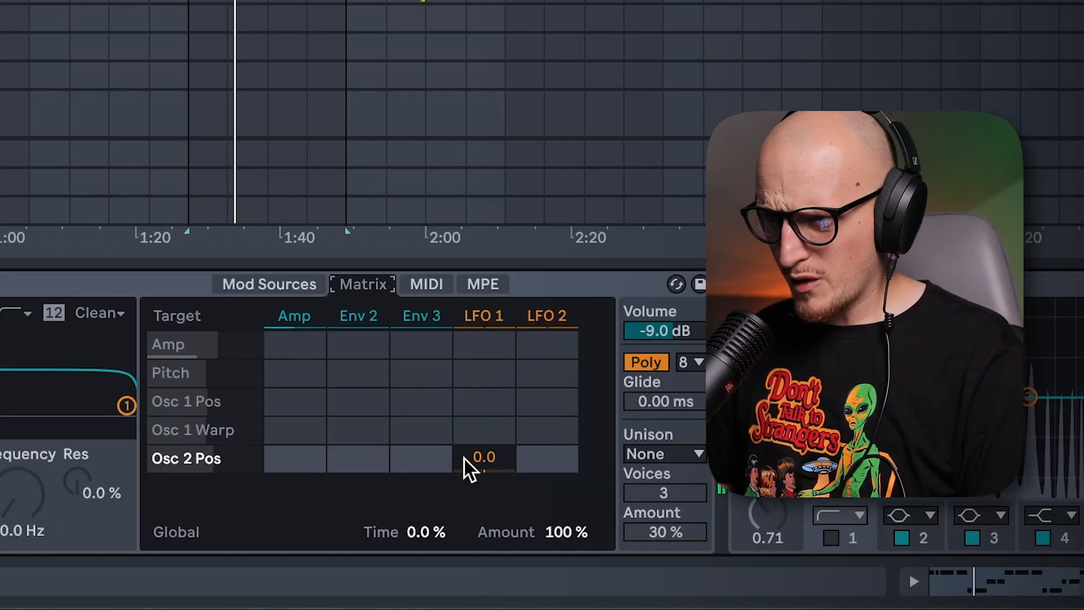
# Modulate oscillator 2's wavetable position with LFO 1 in the modulation matrix.
pyautogui.moveTo(489, 460); pyautogui.dragTo(489, 438)
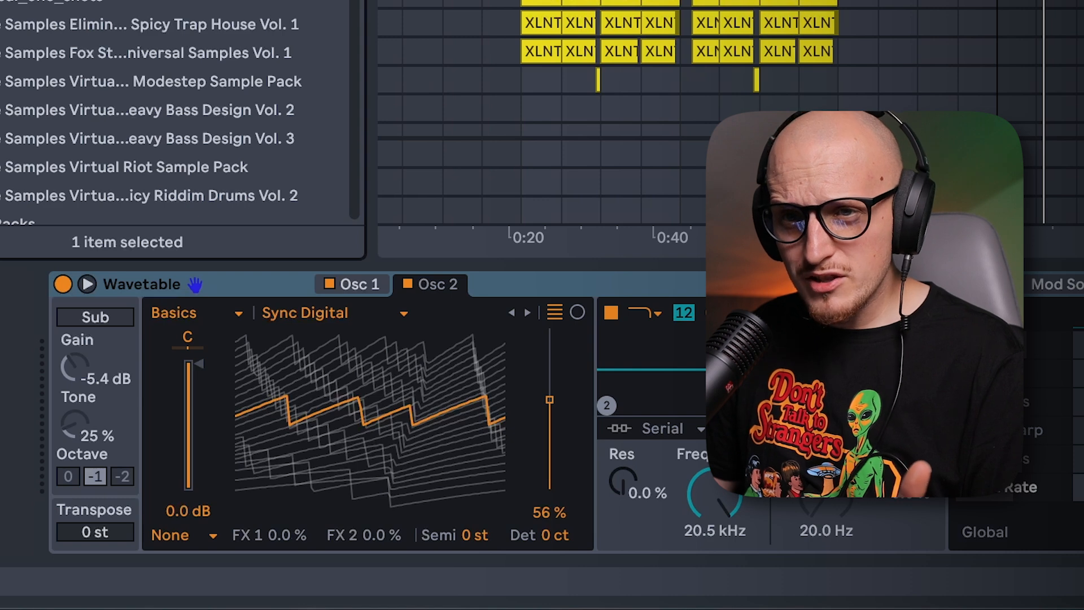
# Load a DS_DSP_kick_one_shot sample as oscillator 2's user wavetable and lower the wavetable position to 0 %.
pyautogui.press('Right')
pyautogui.scroll(-3, 127, 55)
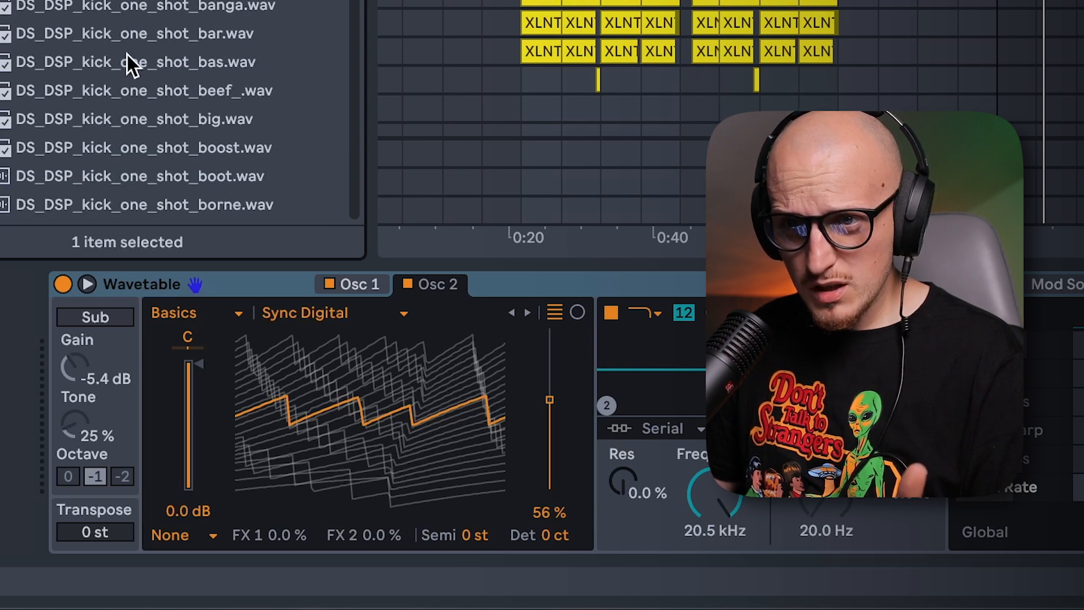
pyautogui.moveTo(154, 34); pyautogui.dragTo(381, 433)
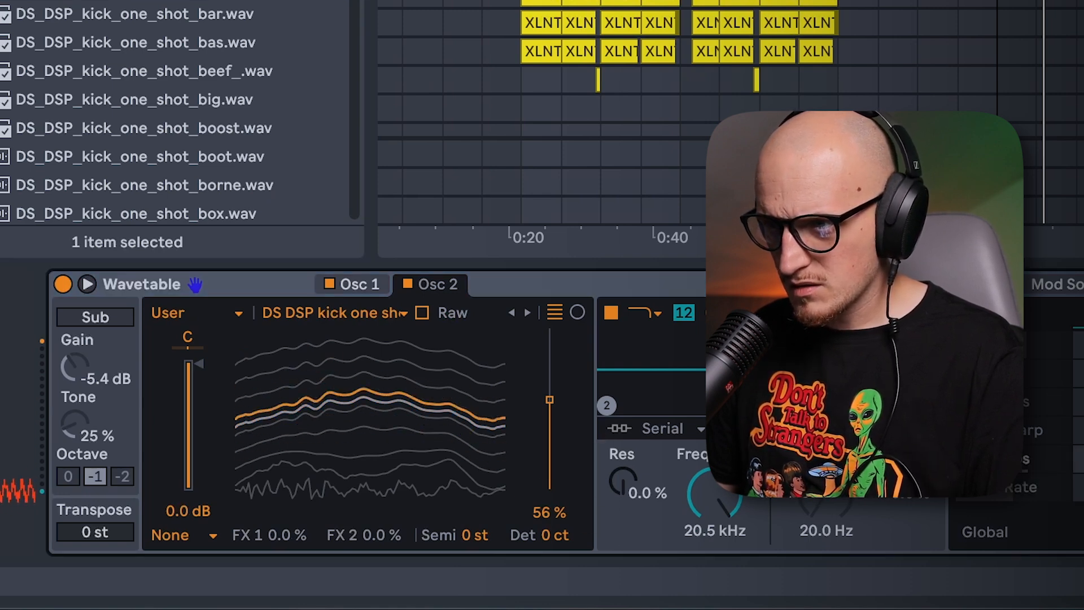
pyautogui.moveTo(548, 405); pyautogui.dragTo(549, 481)
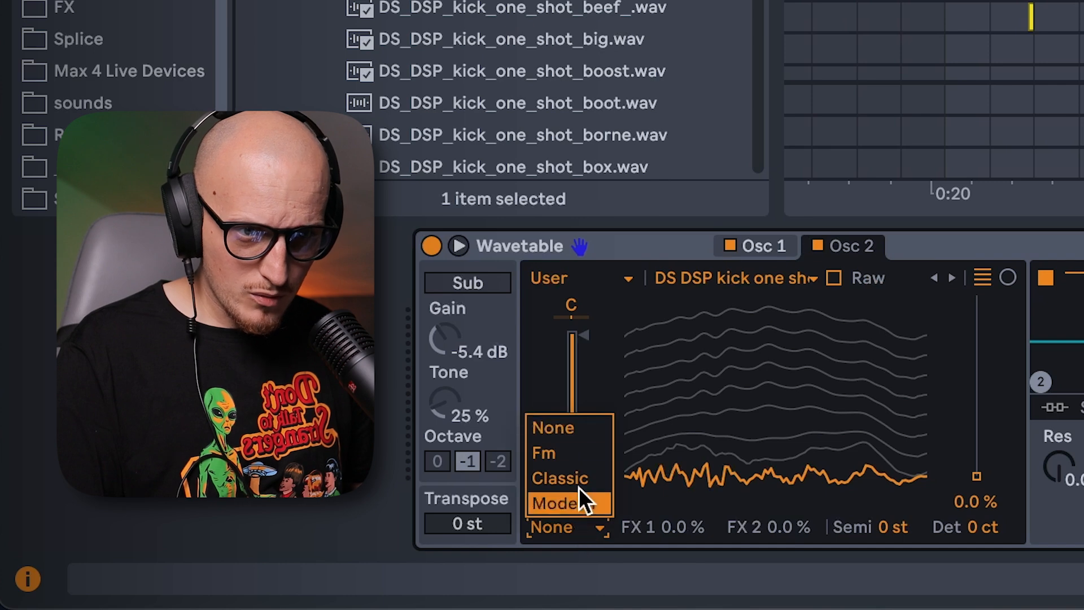
# Apply the Fm effect to oscillator 2 with an amount of 10 % and raise its tuning.
pyautogui.click(577, 452)
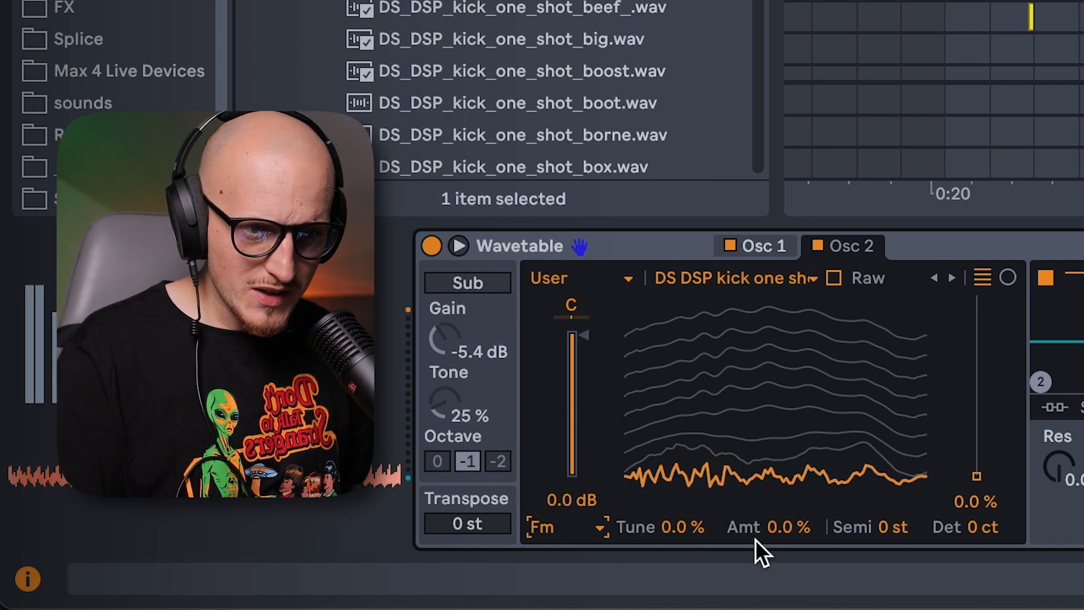
pyautogui.moveTo(794, 529); pyautogui.dragTo(794, 508)
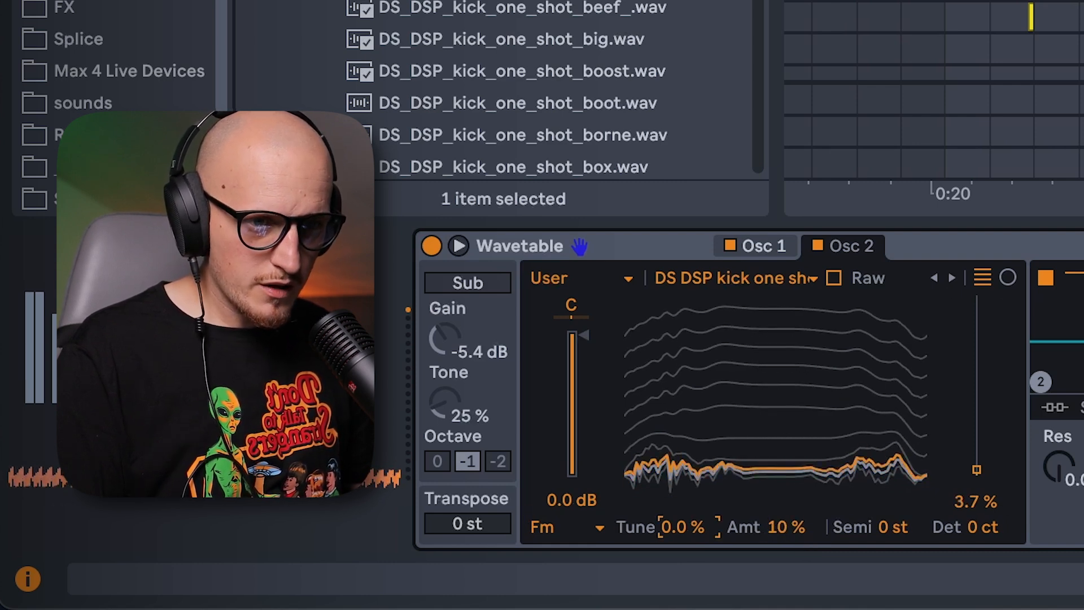
pyautogui.moveTo(682, 526); pyautogui.dragTo(682, 468)
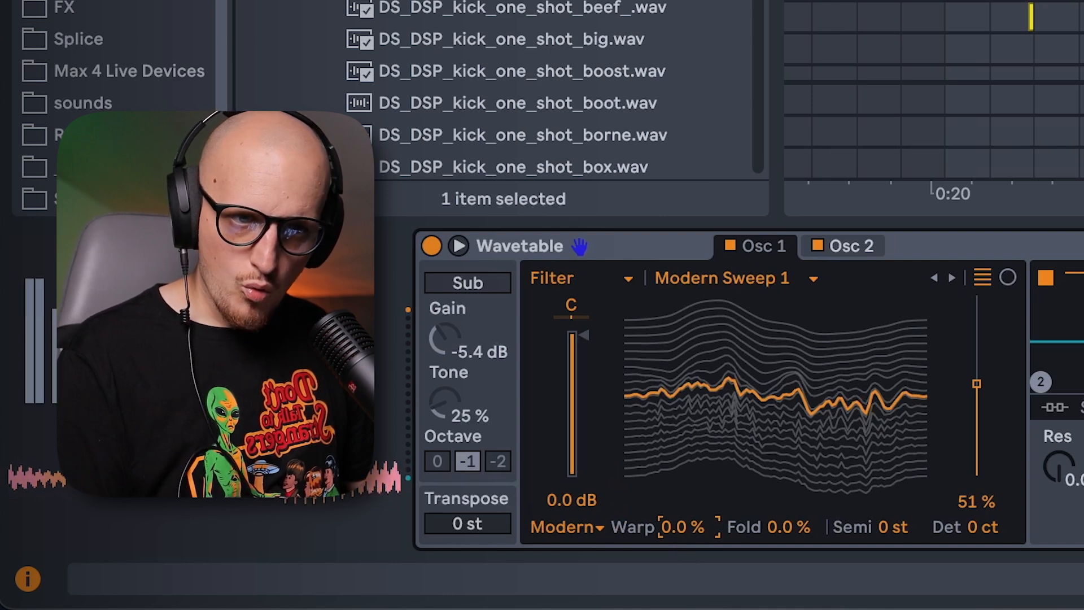
# Set oscillator 1's Modern effect to 22 % Warp and 24 % Fold.
pyautogui.moveTo(683, 527); pyautogui.dragTo(683, 497)
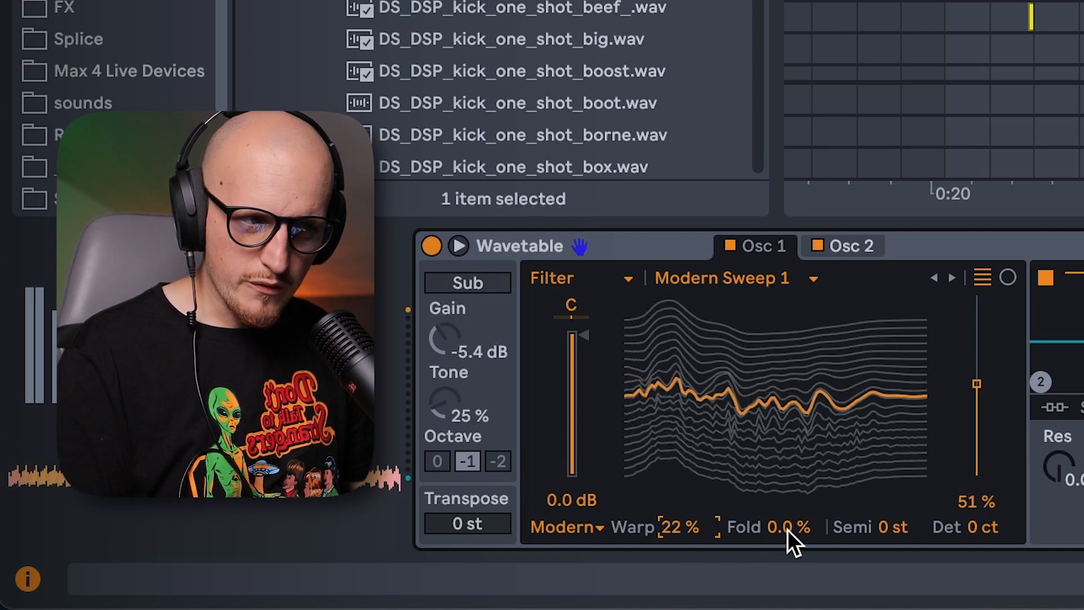
pyautogui.moveTo(787, 529); pyautogui.dragTo(786, 489)
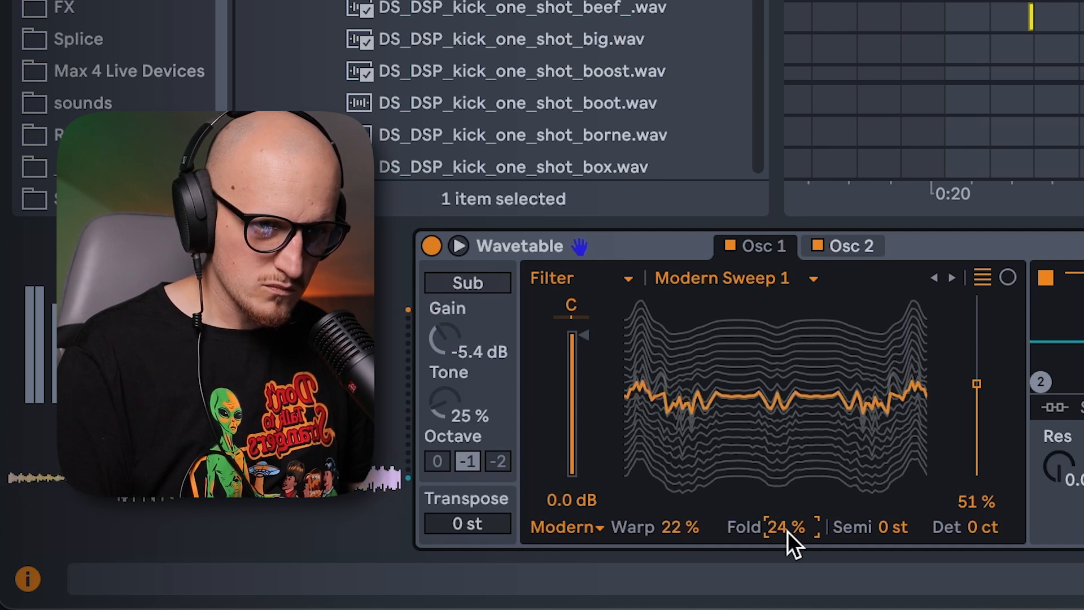